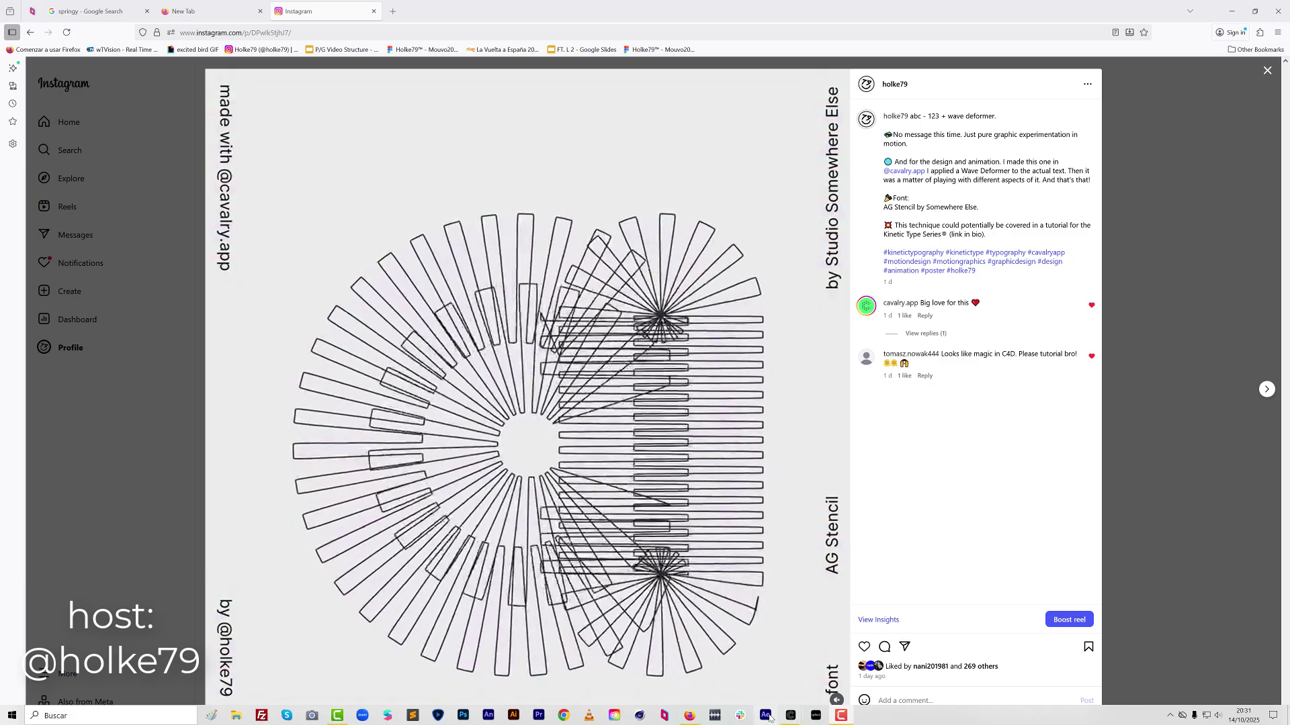
- Add a centre-aligned 'Cavalry' text layer in the middle of the canvas, enlarged to font size about 331
mouse_move(792, 716)
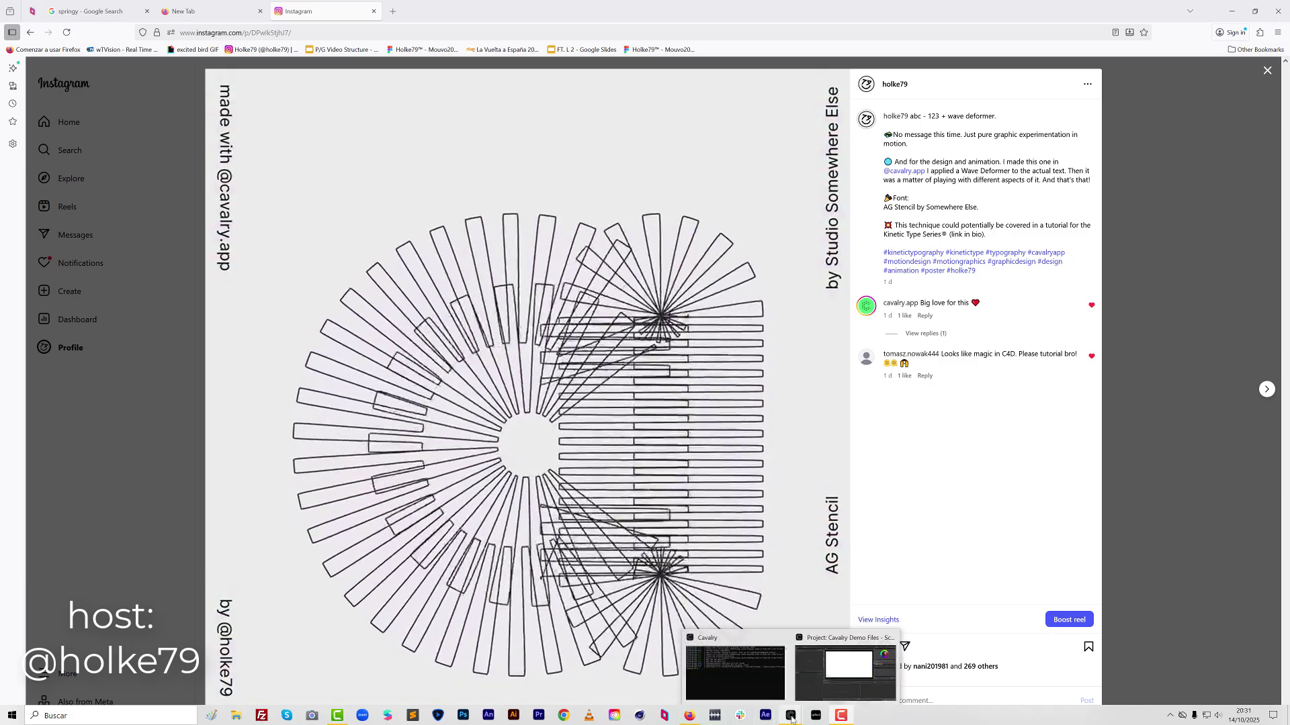
left_click(845, 672)
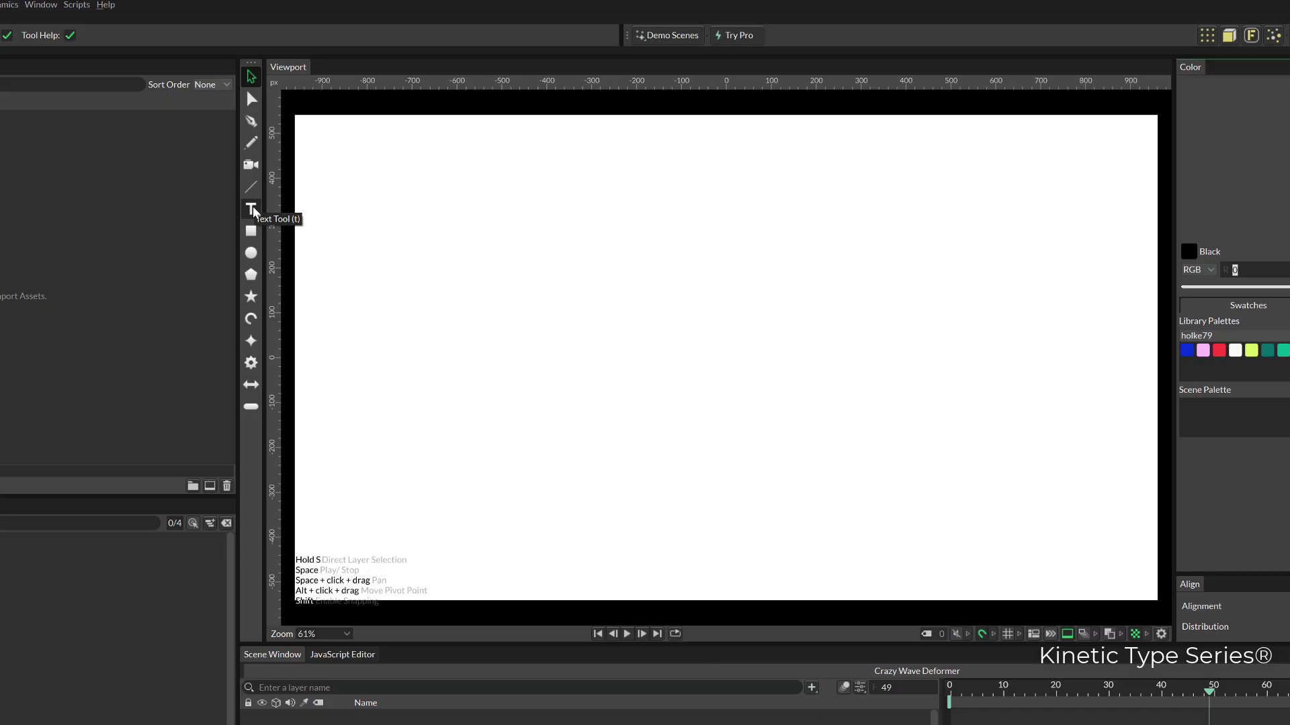
left_click(253, 210)
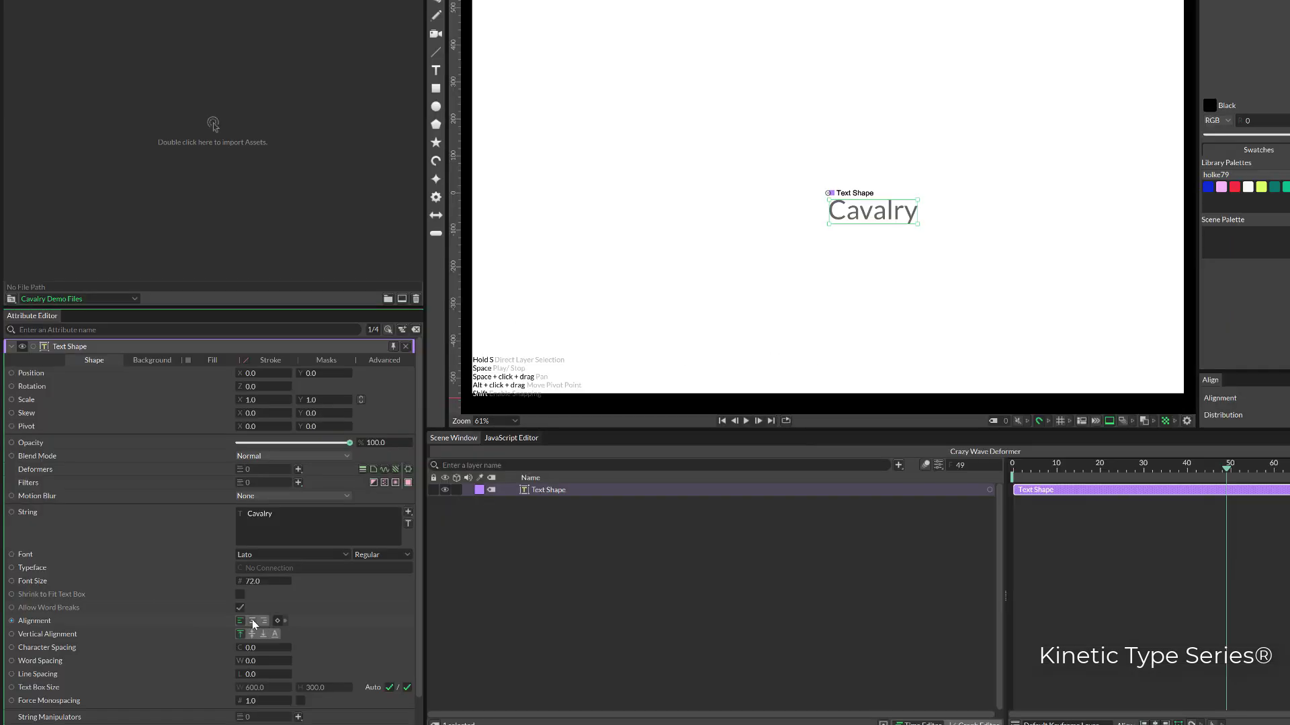
left_click(252, 619)
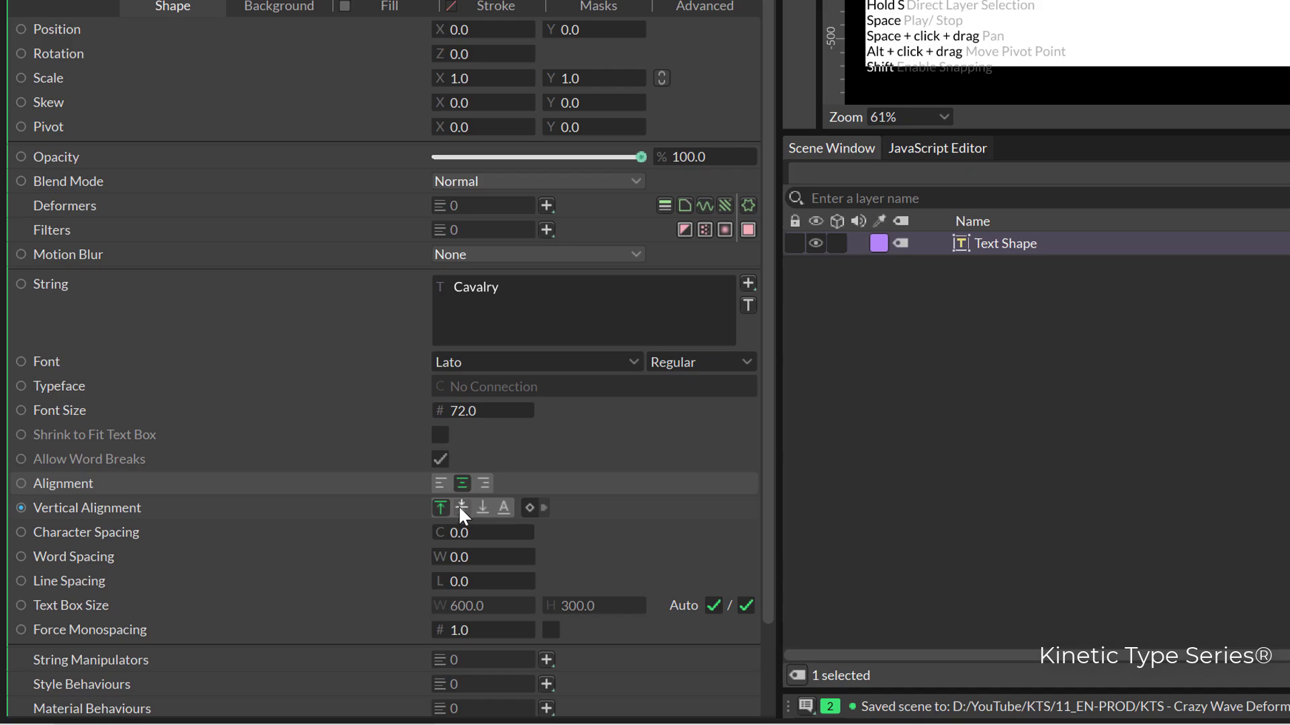
left_click(462, 509)
left_click_drag(226, 571, 306, 571)
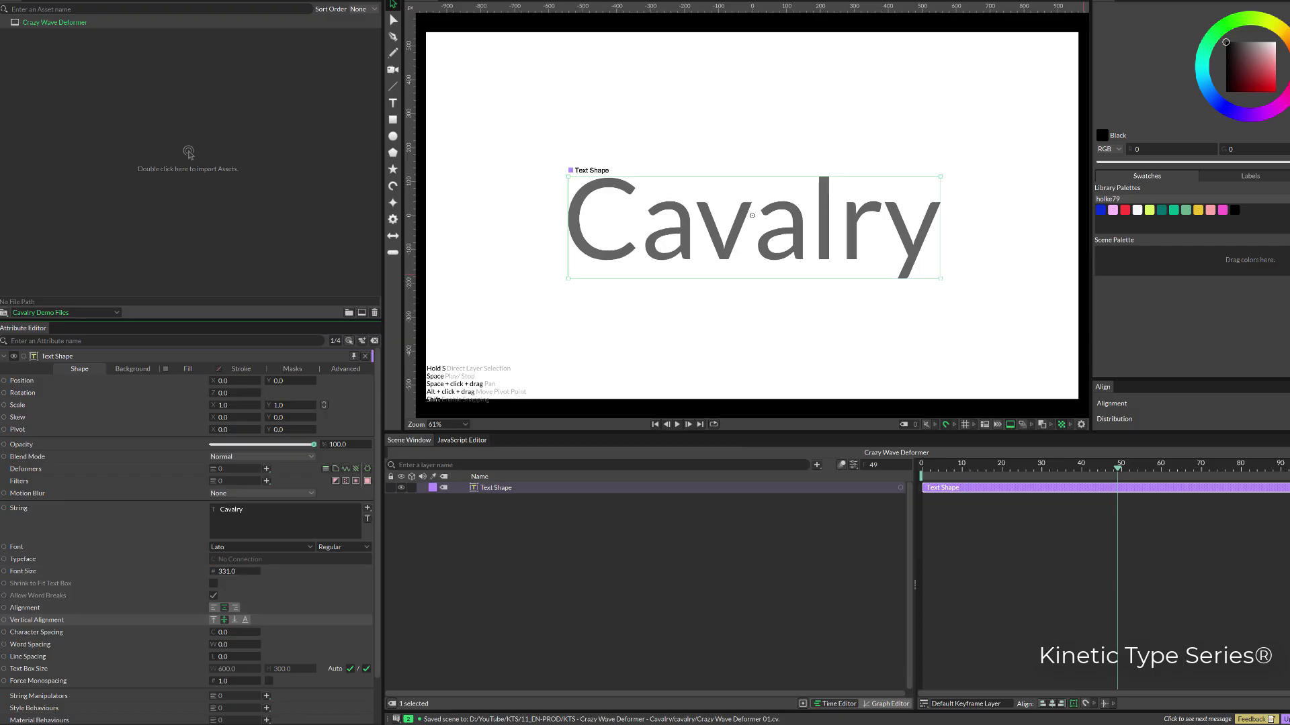
- Make the text black, change it to 'S' and raise its font size to 1171
left_click(1234, 210)
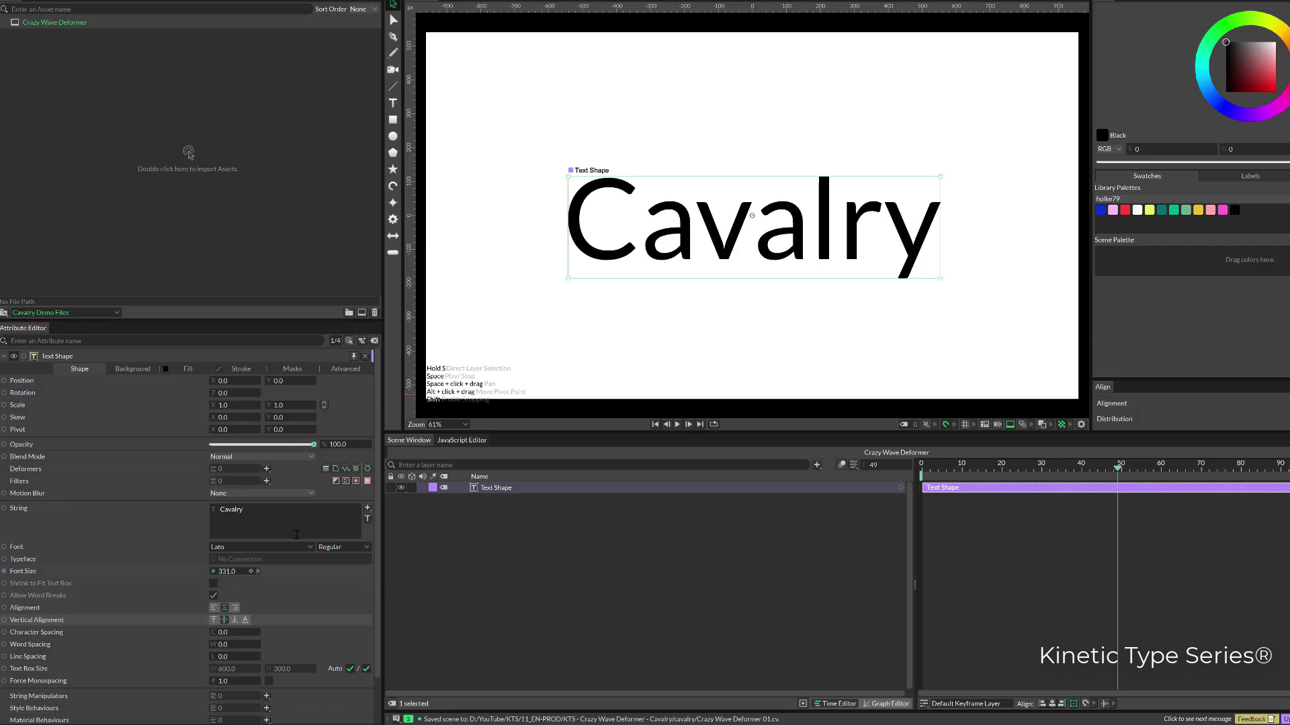
left_click(228, 520)
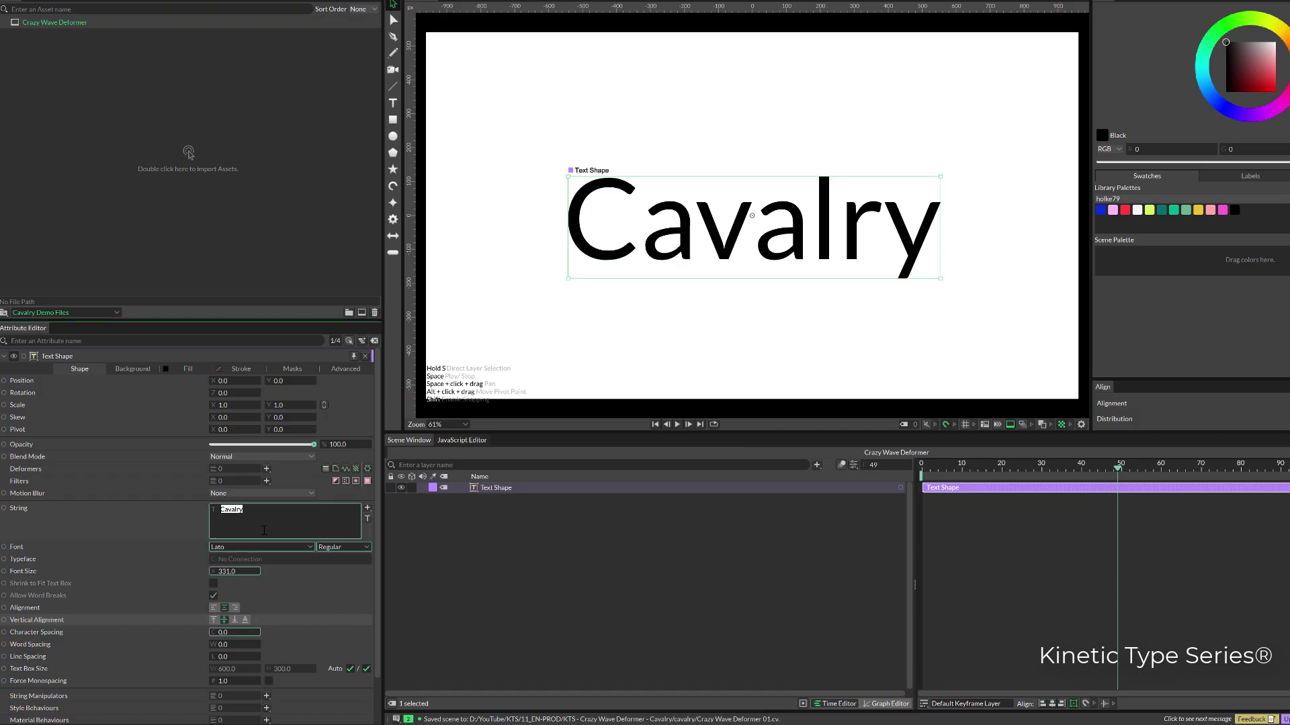
type("S")
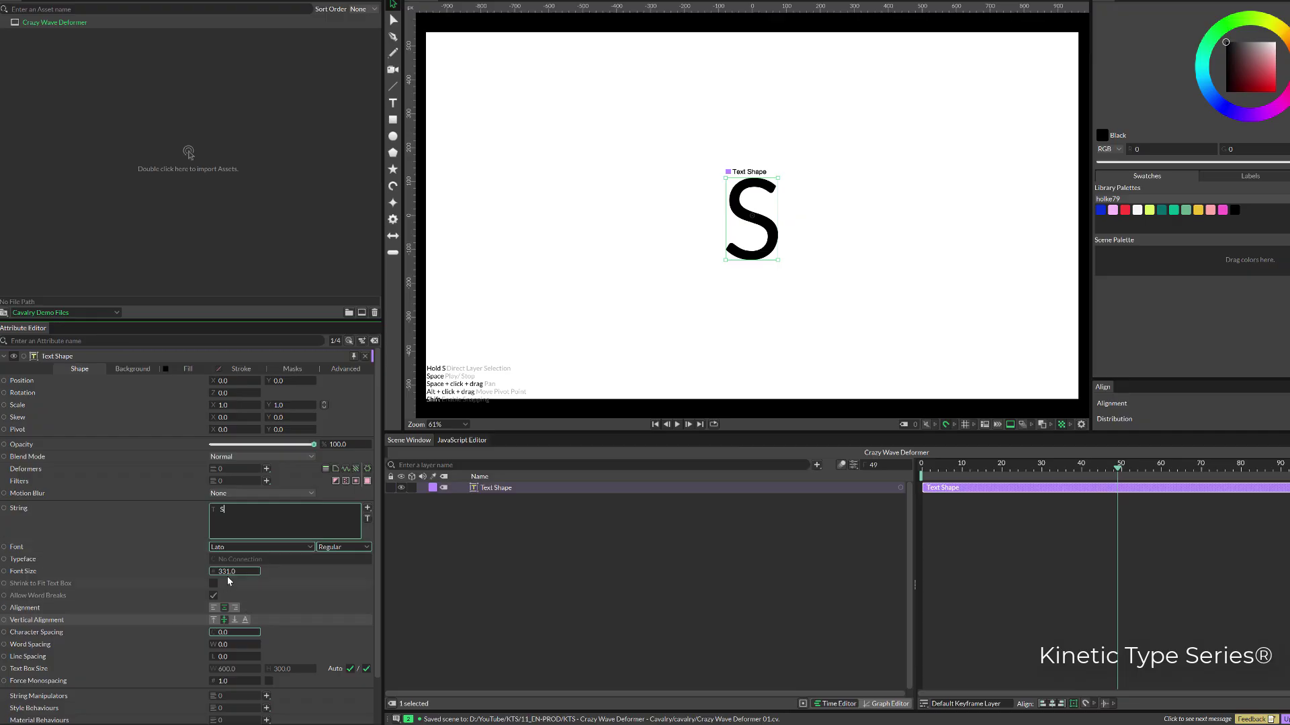
left_click_drag(227, 576, 292, 577)
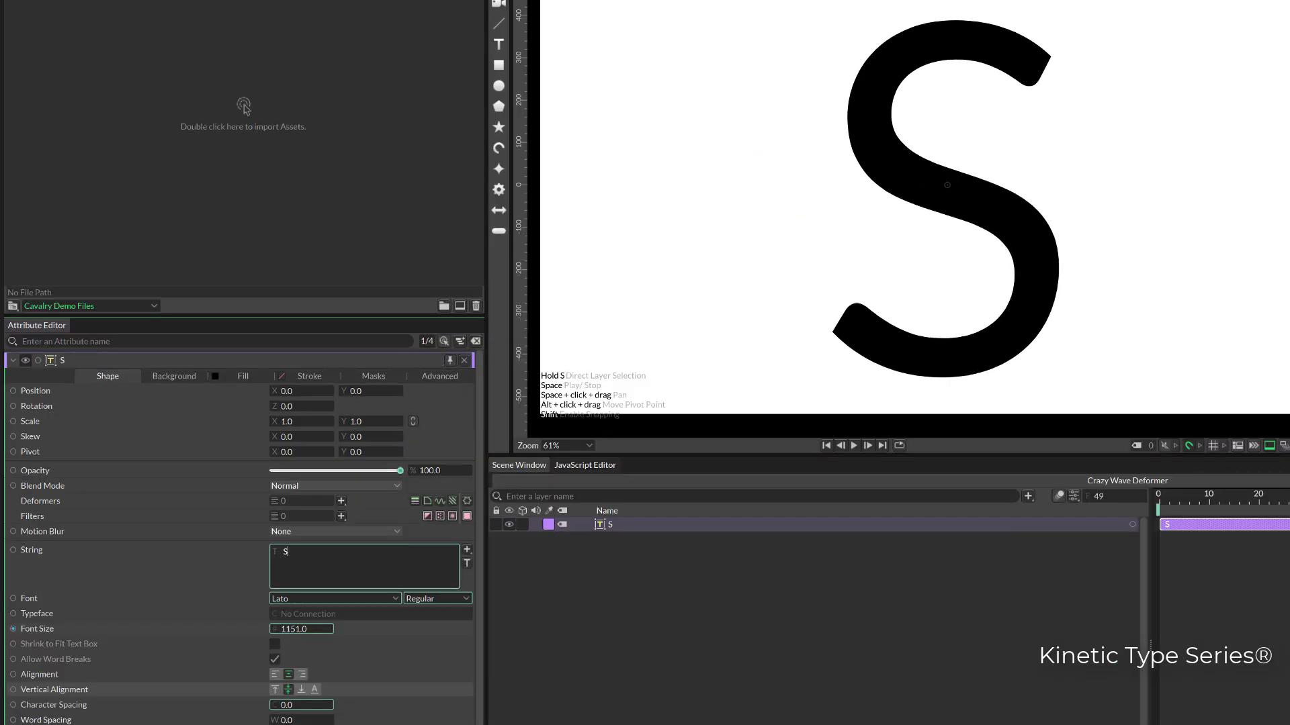
left_click_drag(301, 629, 309, 628)
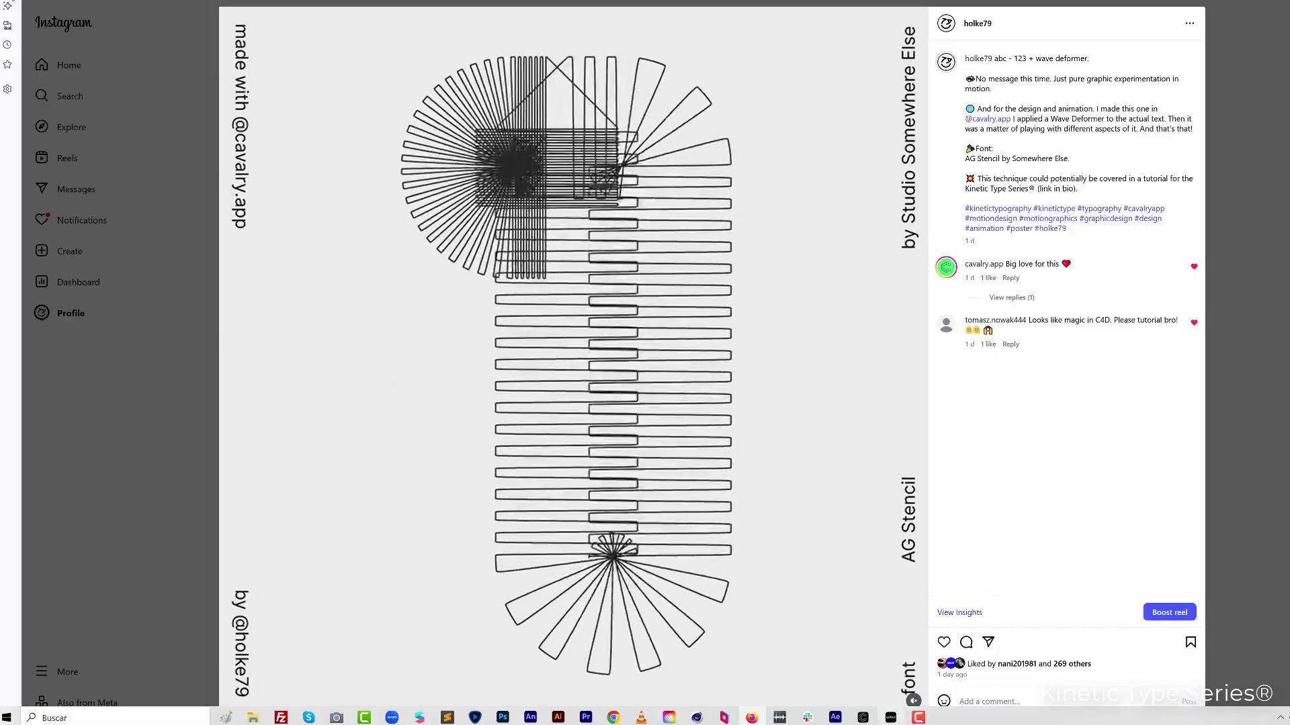
- Turn on the S's stroke (width 4.0, colour 191919) and switch off its fill
mouse_move(890, 718)
left_click(894, 672)
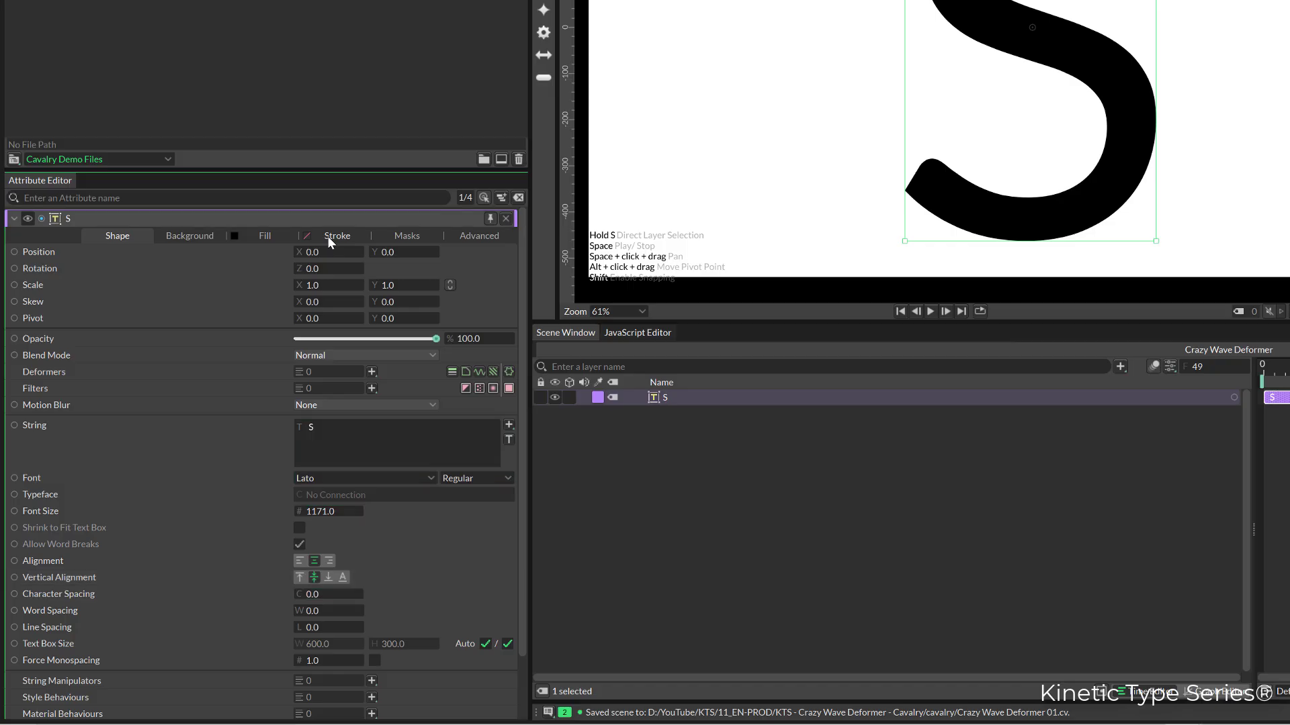
left_click(236, 370)
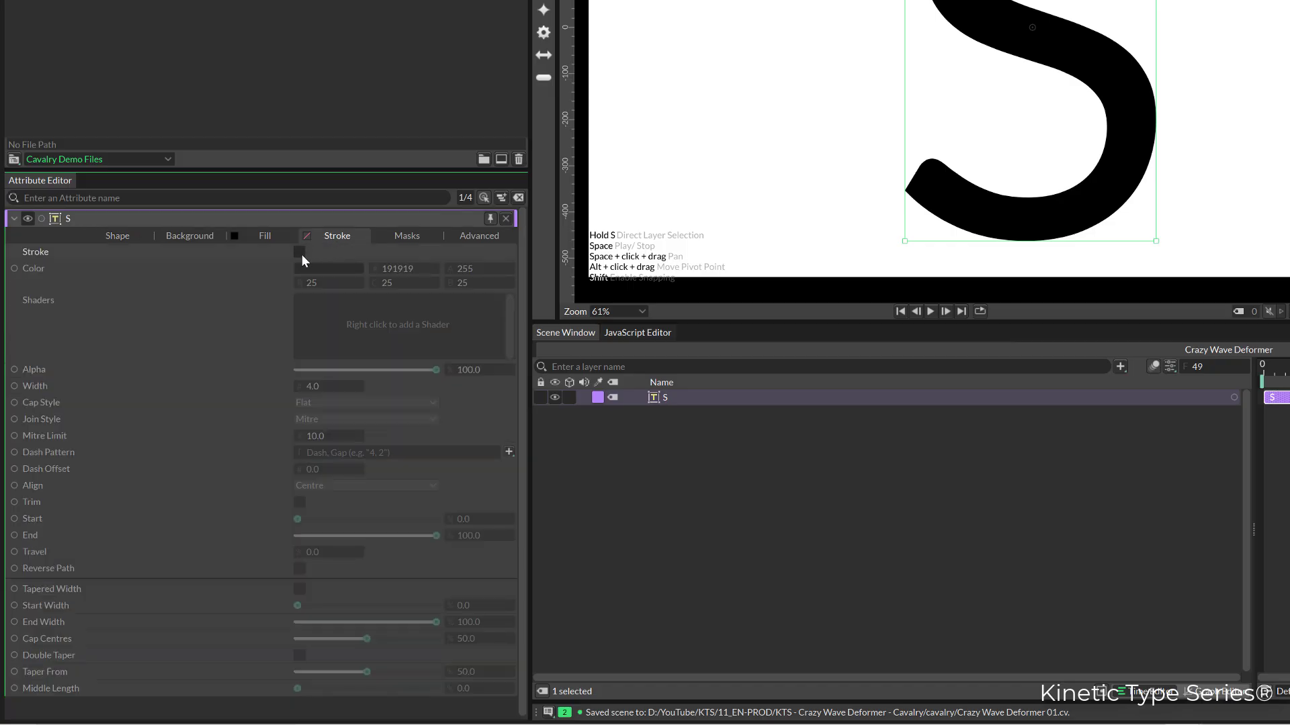
left_click(299, 252)
left_click(272, 238)
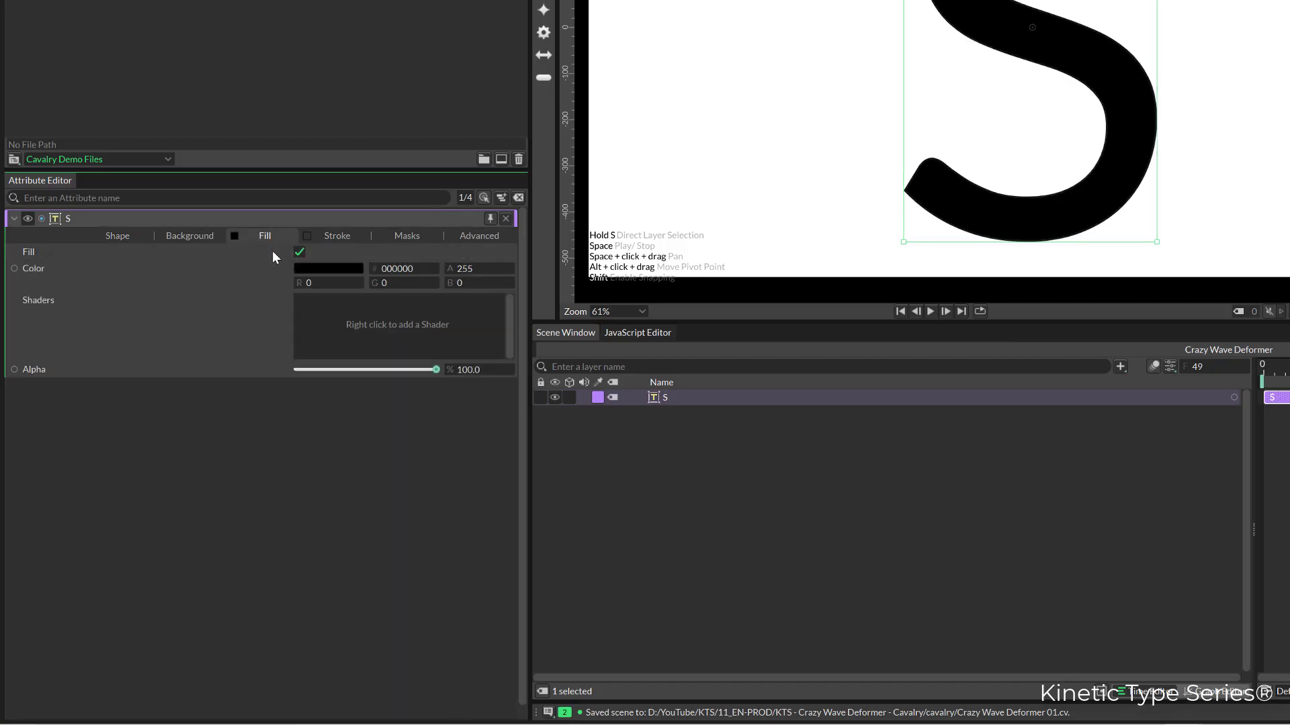
left_click(299, 253)
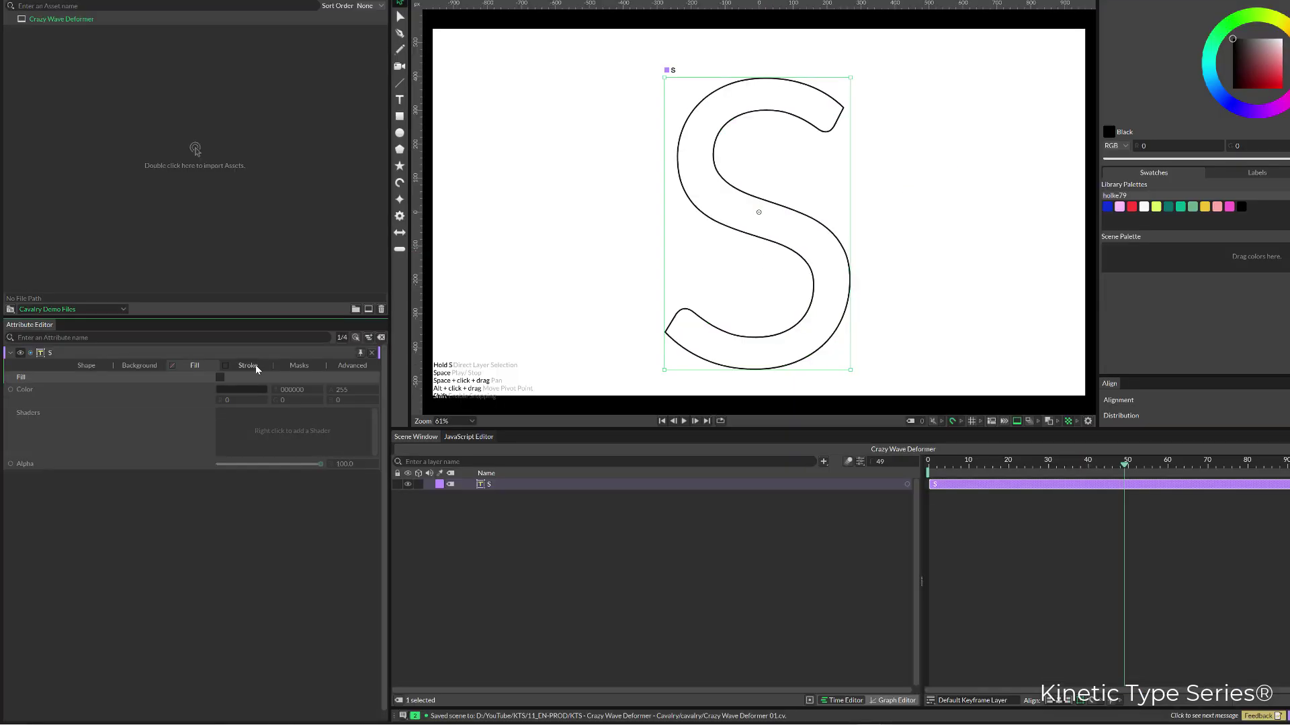
left_click(348, 235)
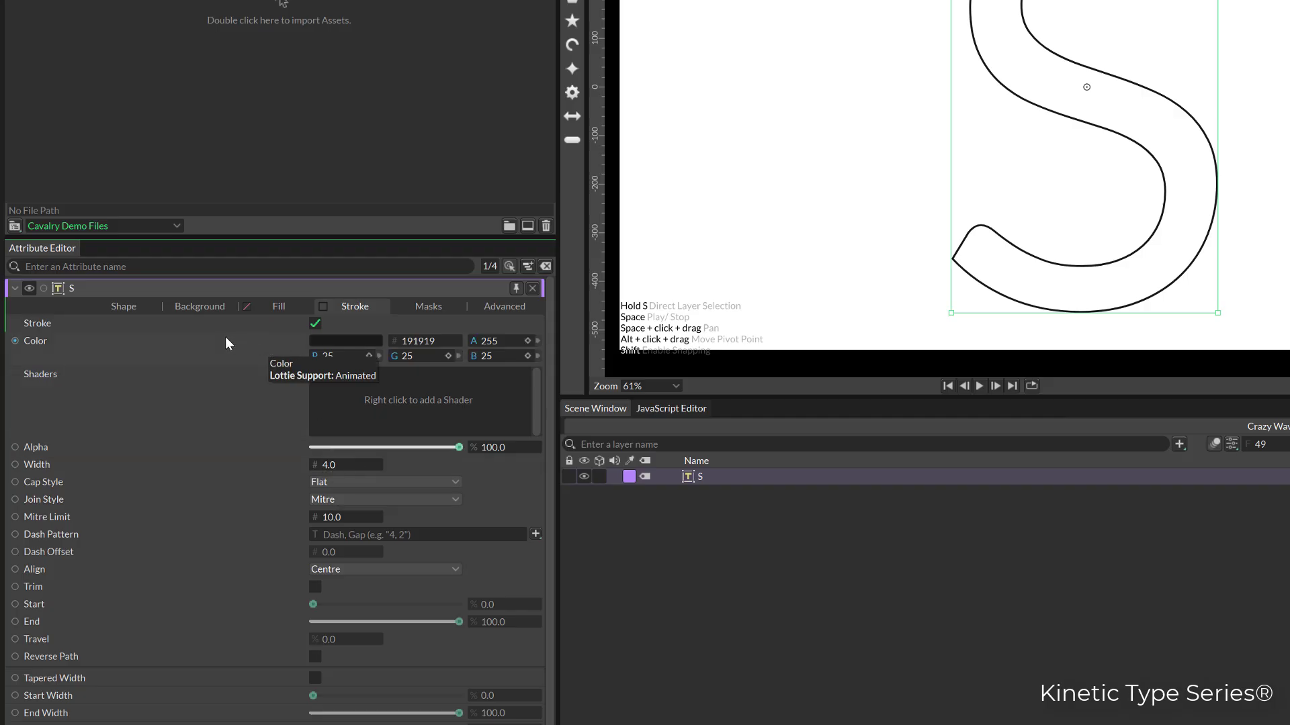
- Add a Wave deformer to the S and nest its Wave [S] layer under the S layer
left_click(122, 306)
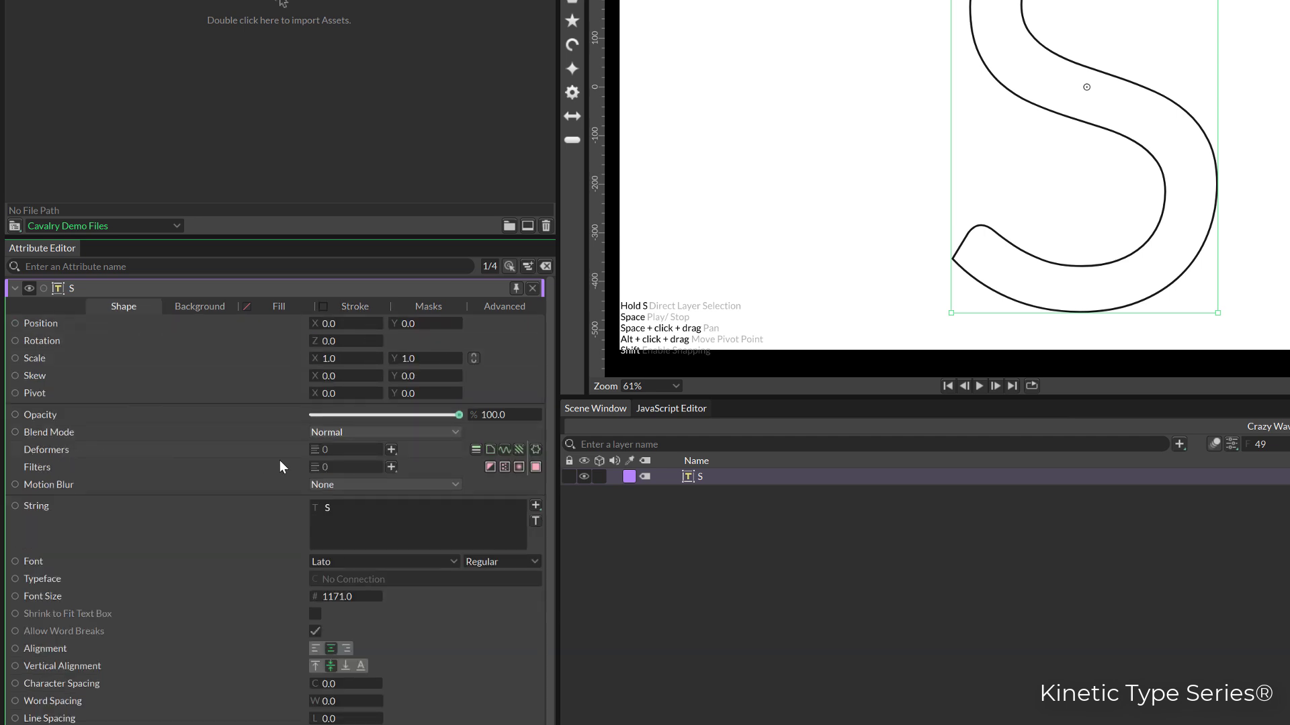
left_click(391, 449)
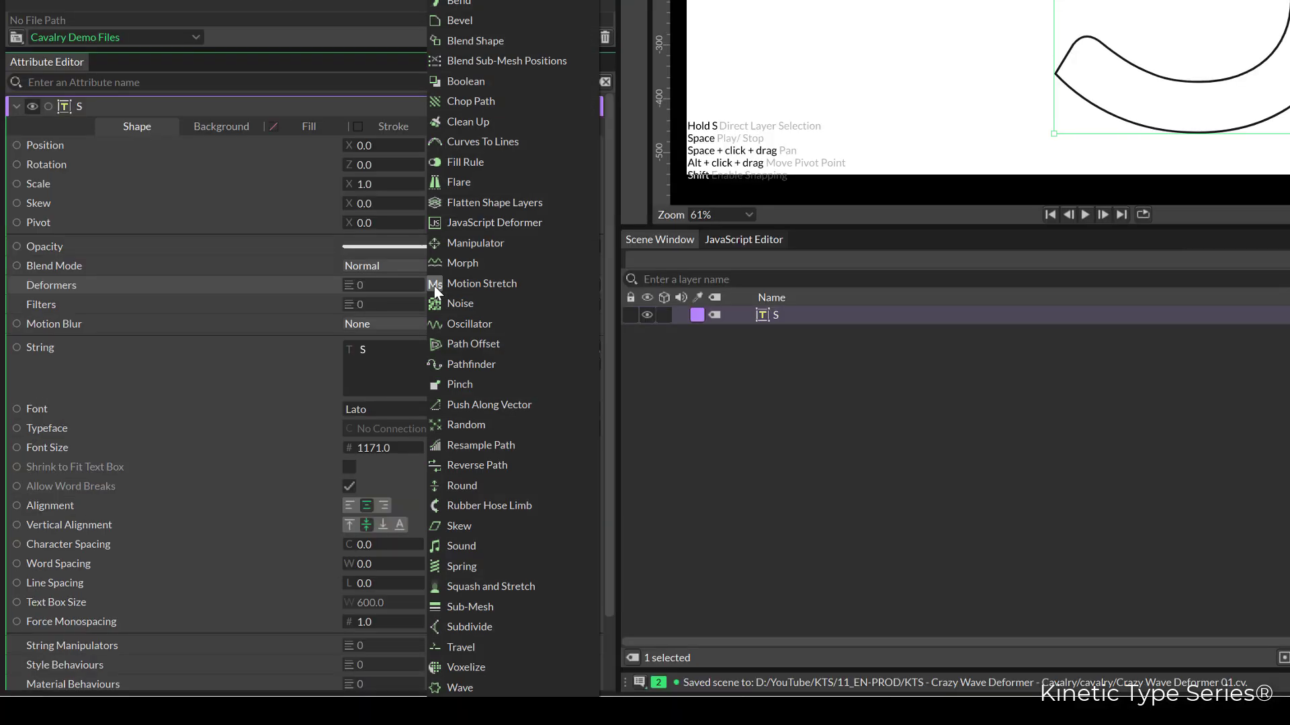
left_click(459, 691)
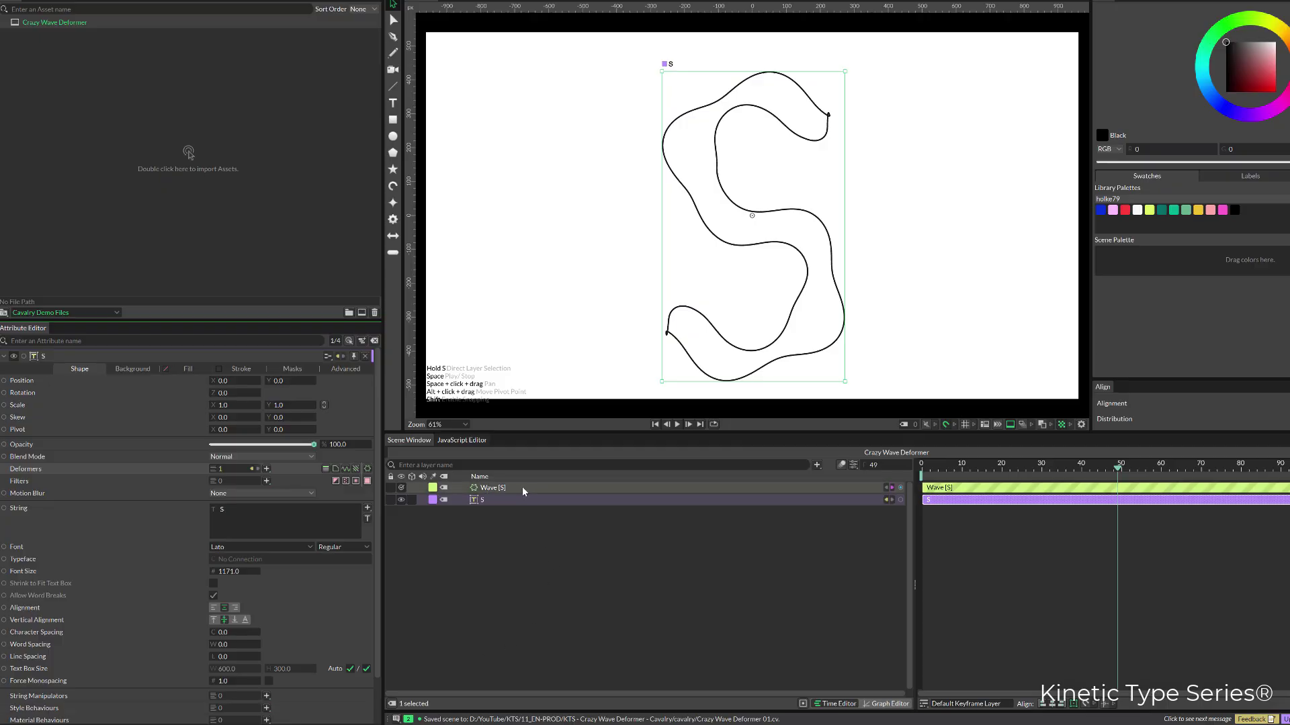
left_click(512, 513)
left_click(501, 487)
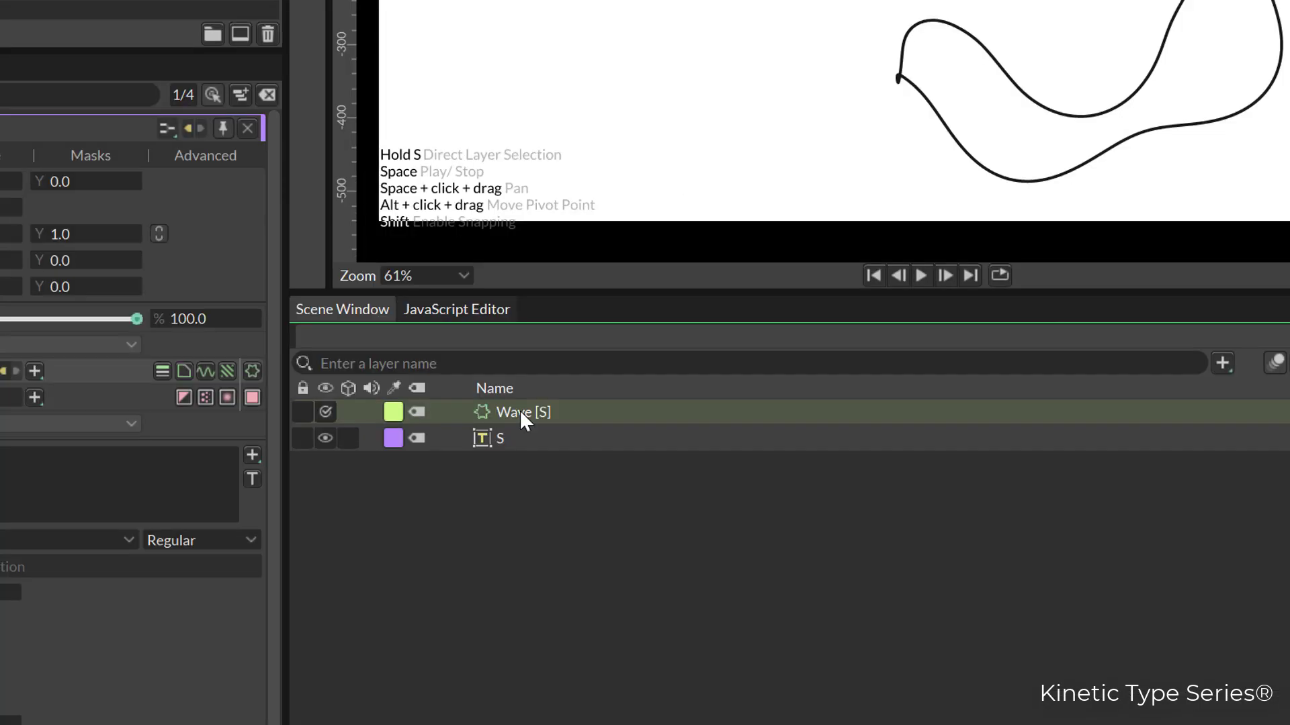
left_click_drag(519, 411, 518, 430)
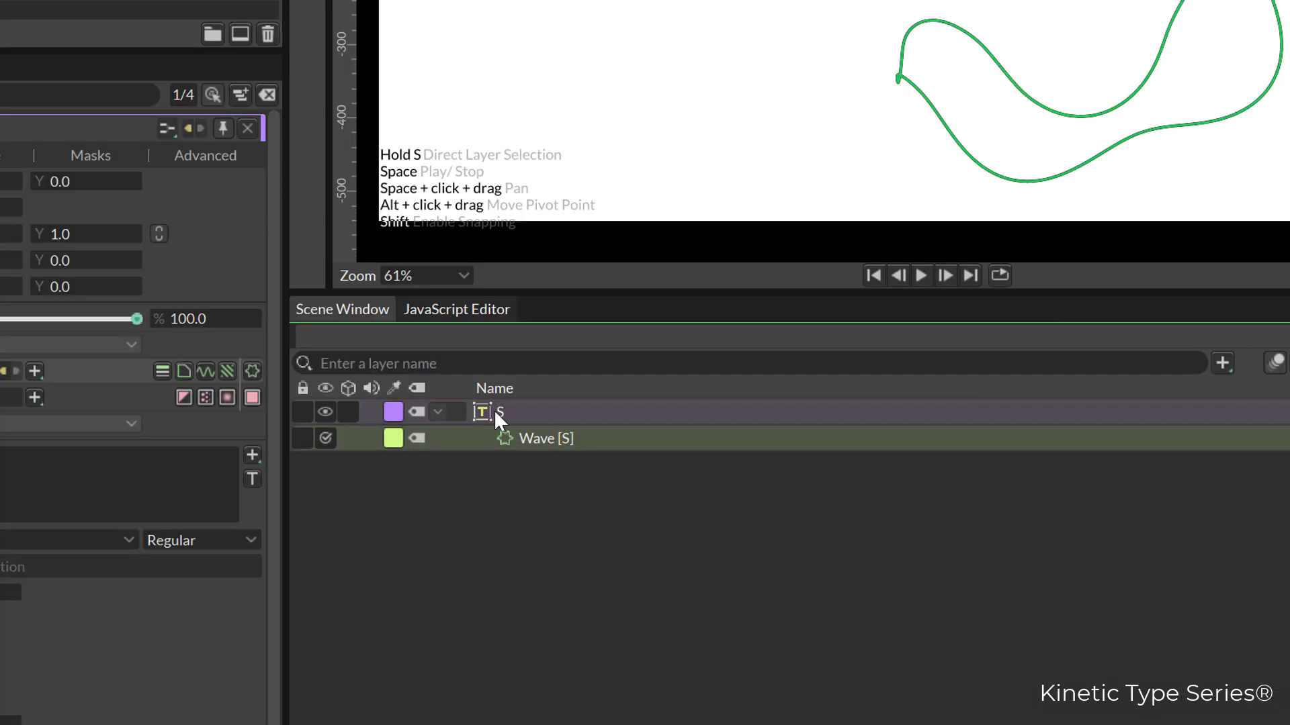
- Set the Wave to 215 waves, 30 sample points and amplitude 97
left_click(557, 441)
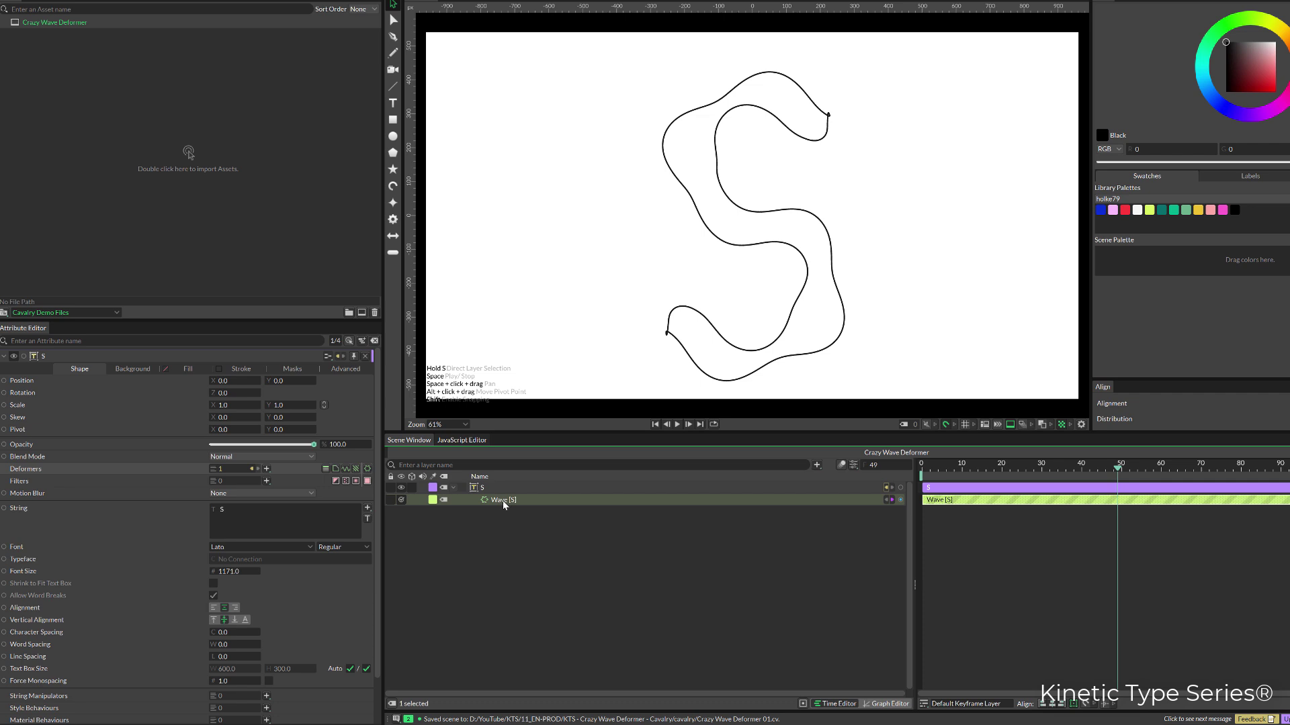
left_click(502, 501)
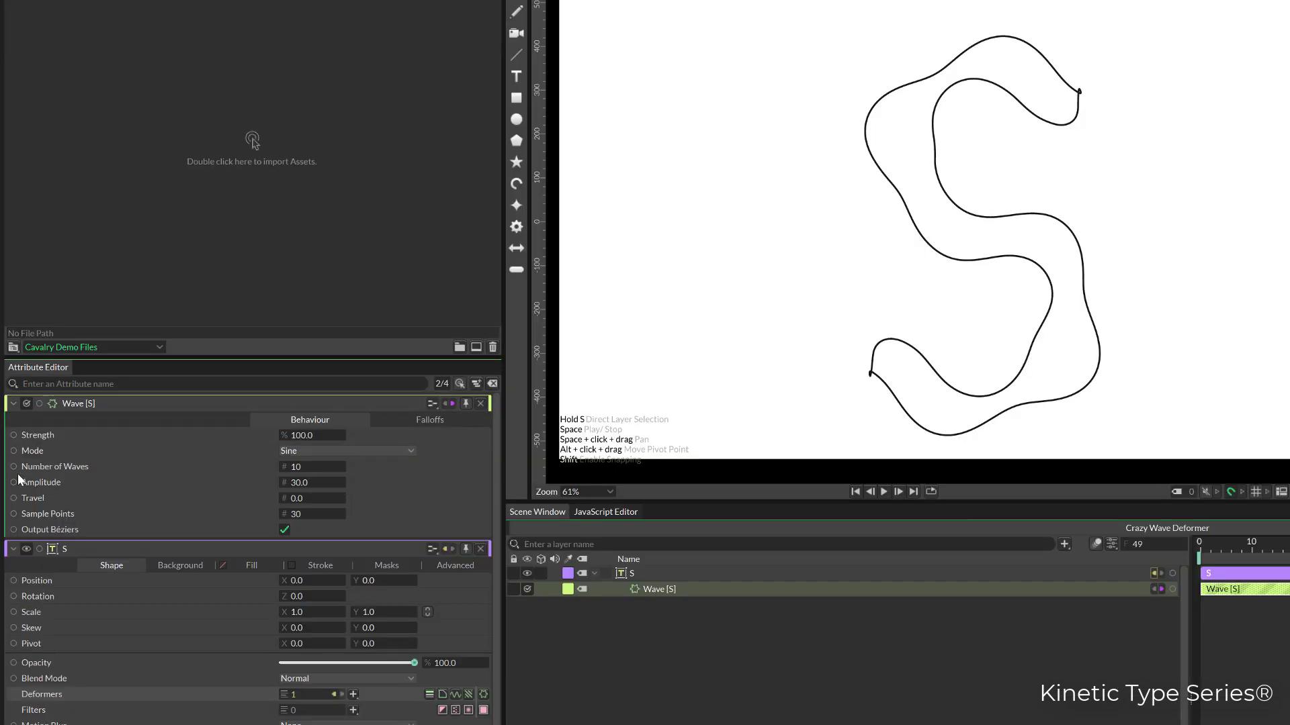
left_click(131, 454)
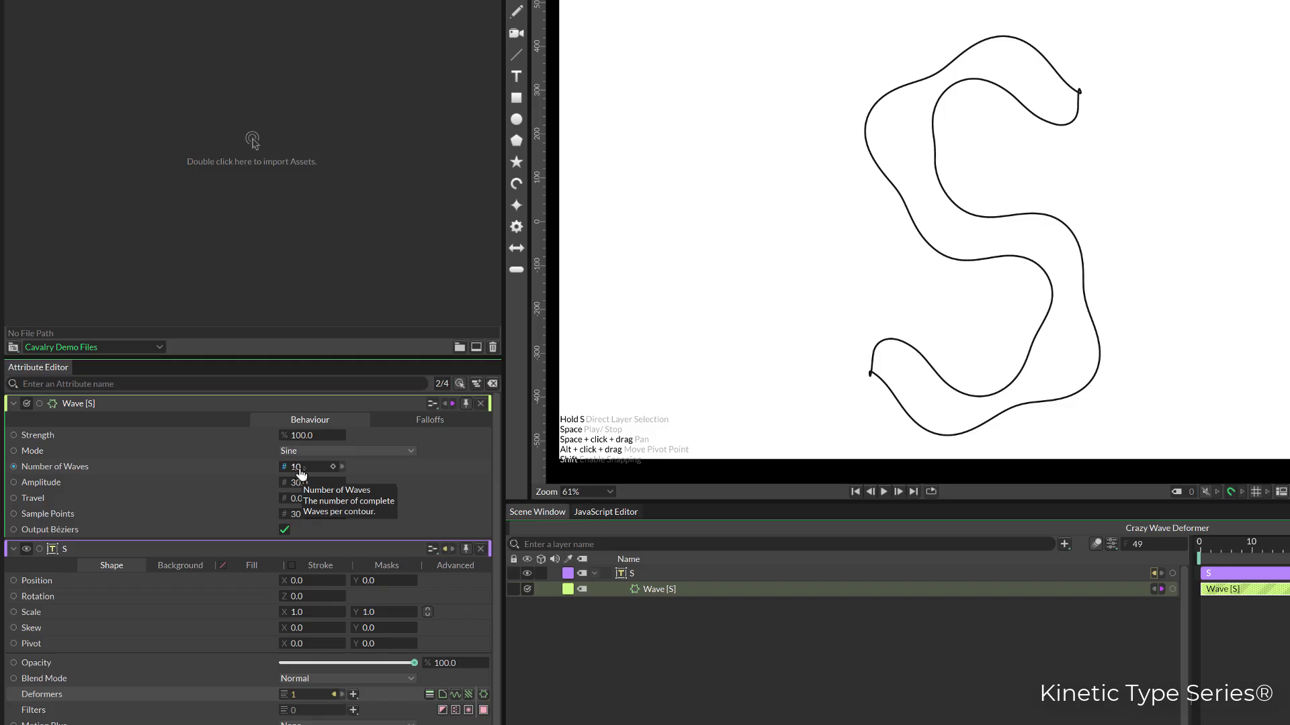
left_click_drag(300, 474, 463, 475)
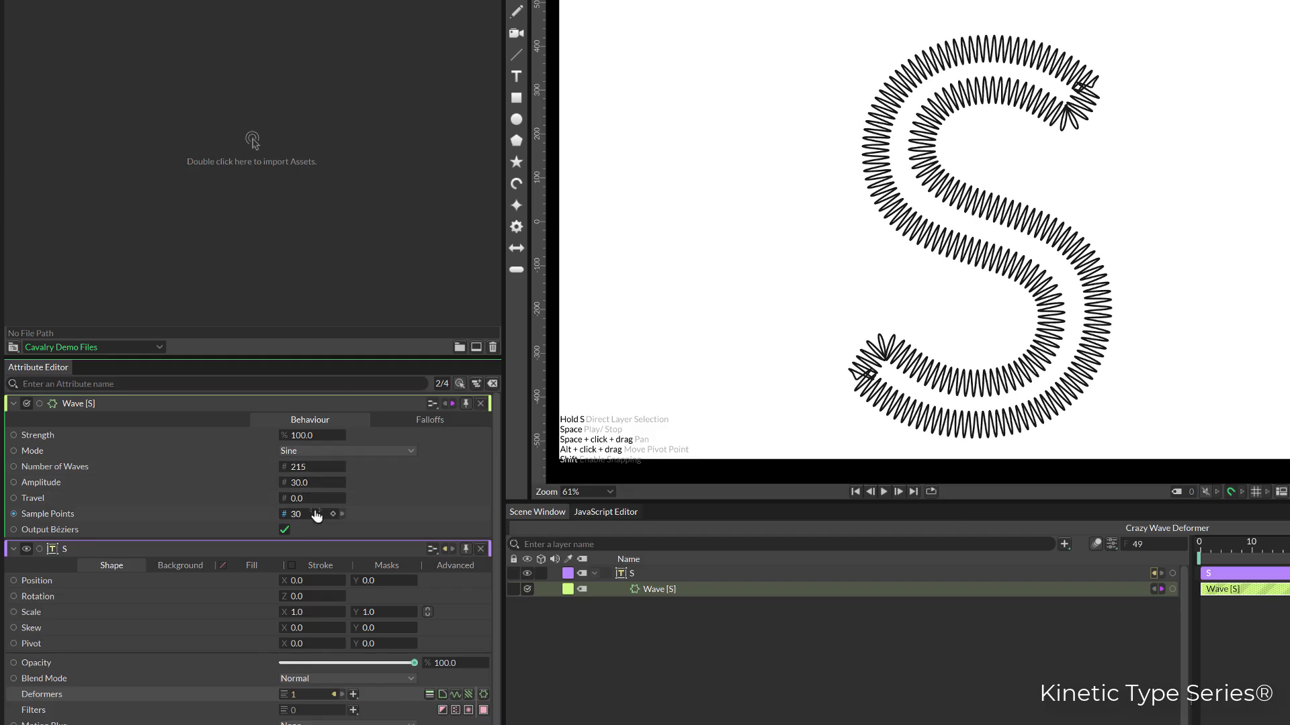
left_click_drag(300, 486, 383, 487)
- Lower the Wave amplitude to 83 and vertically centre the S on the canvas
left_click(964, 88)
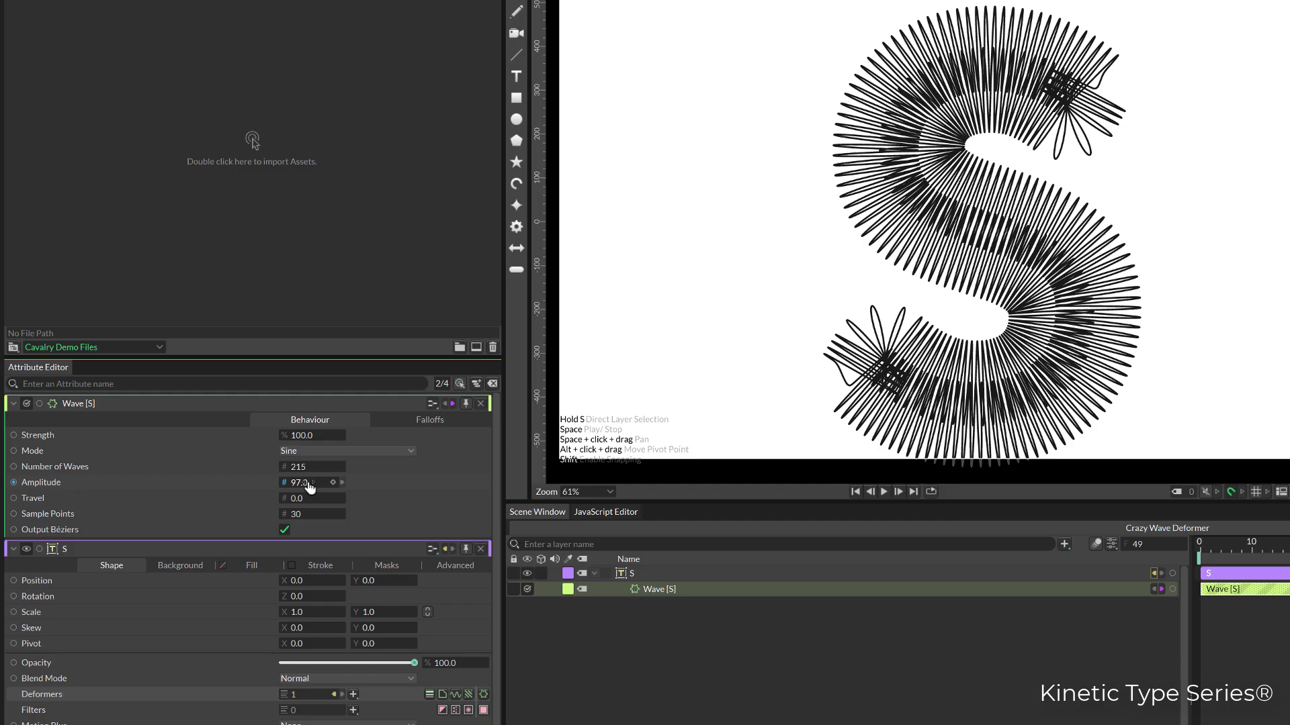
left_click_drag(310, 486, 300, 487)
left_click(1005, 141)
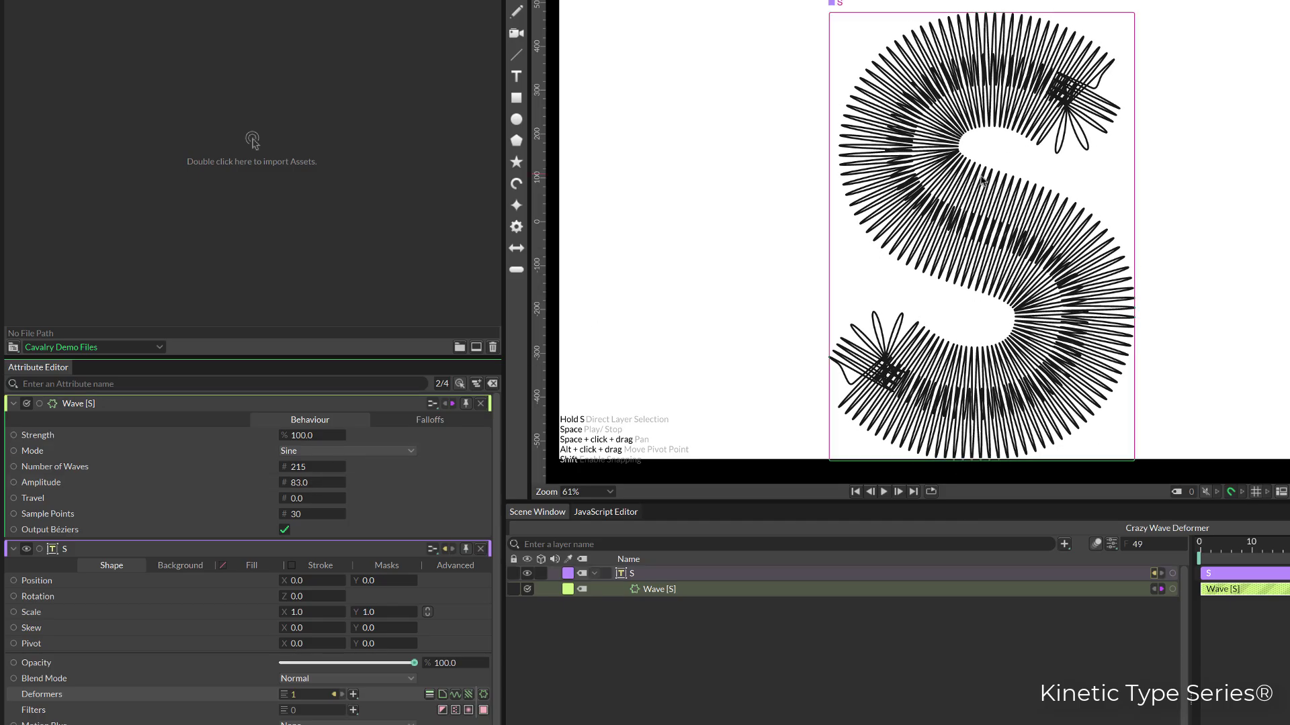
left_click(982, 180)
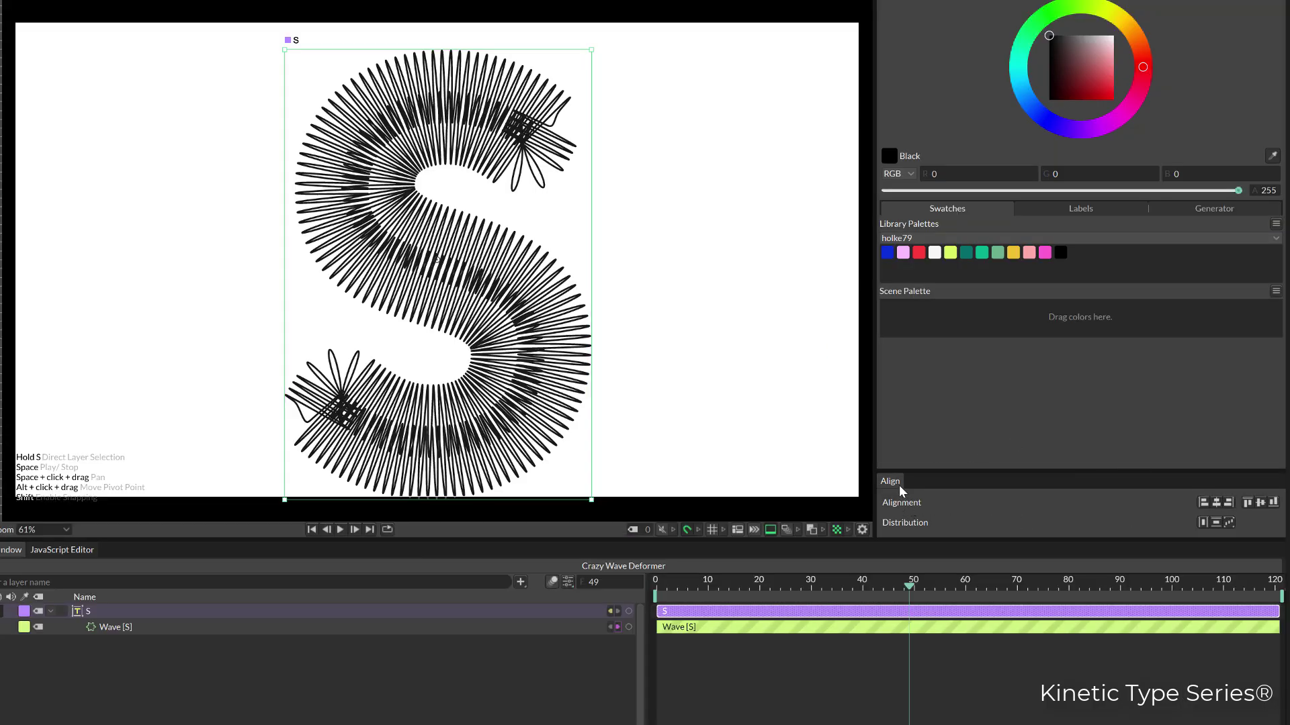
left_click(1263, 506)
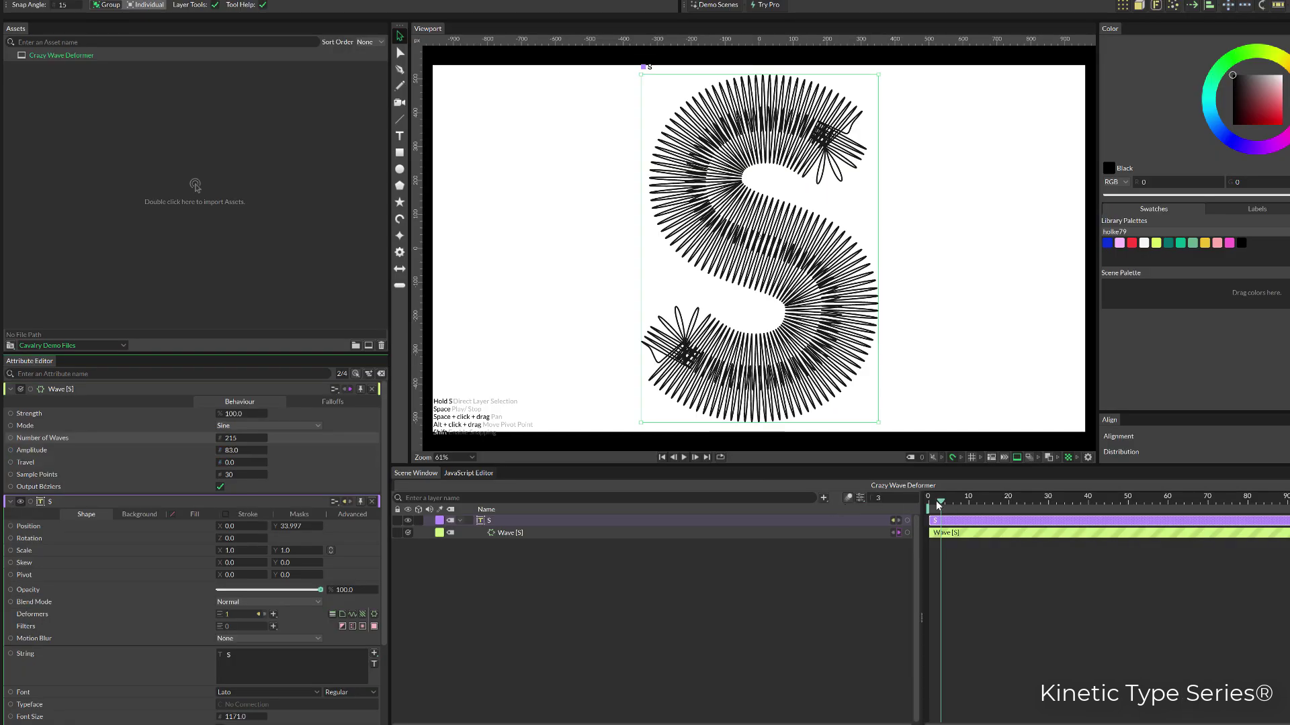
- Keyframe the Wave's Travel at 0.0 on frame 0 and preview the playback
mouse_move(938, 505)
left_mouse_down()
mouse_move(992, 505)
mouse_move(925, 513)
left_mouse_up()
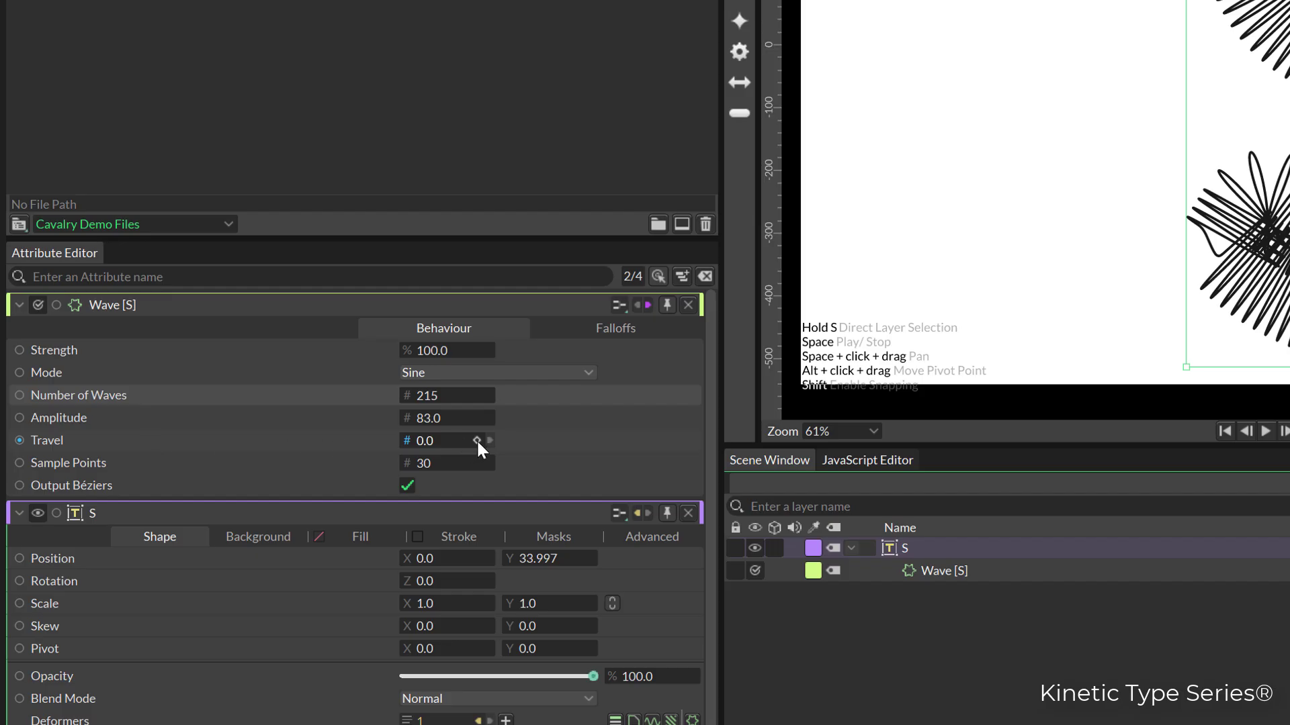
left_click(476, 440)
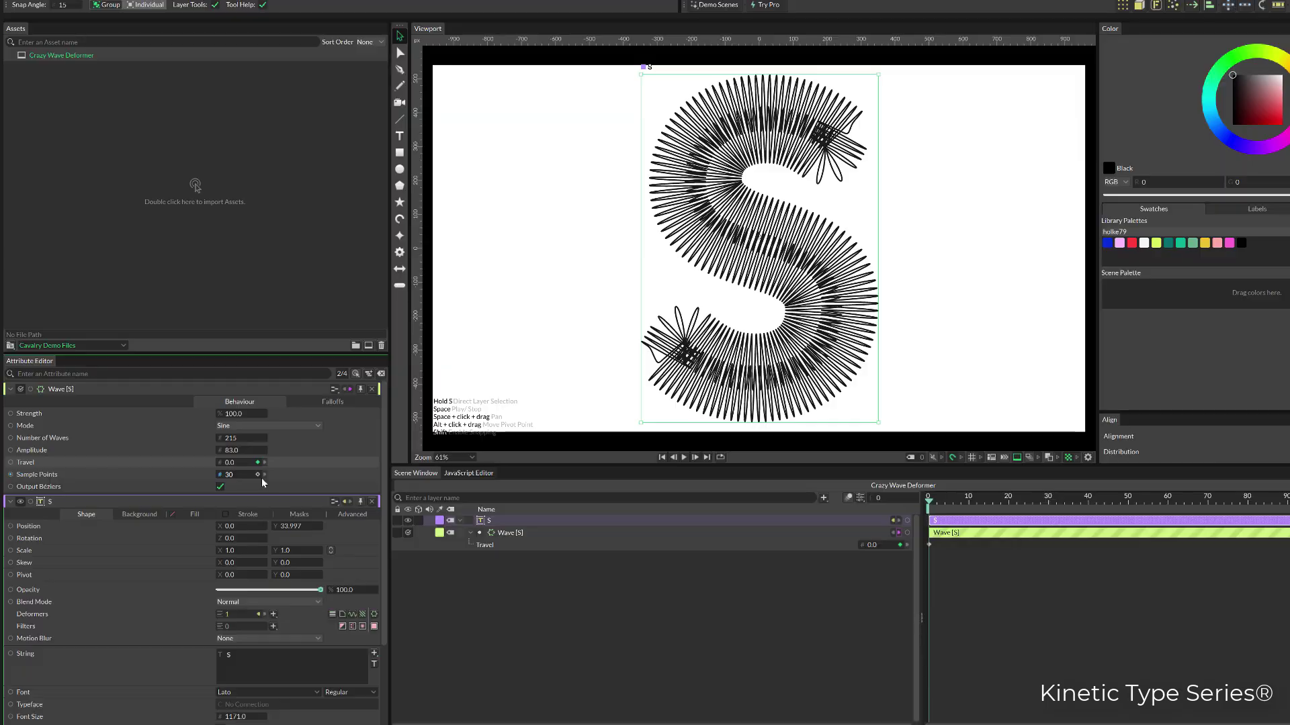
left_click(1012, 511)
key("space")
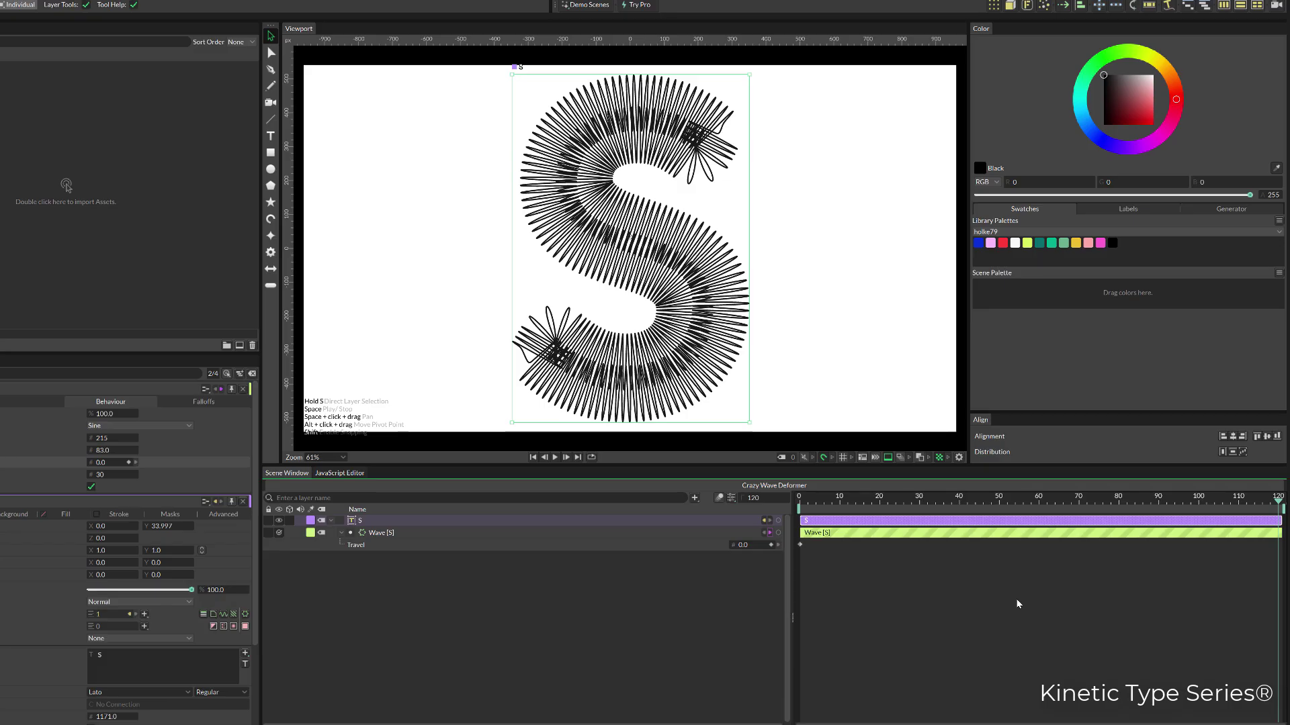
key("ctrl+k")
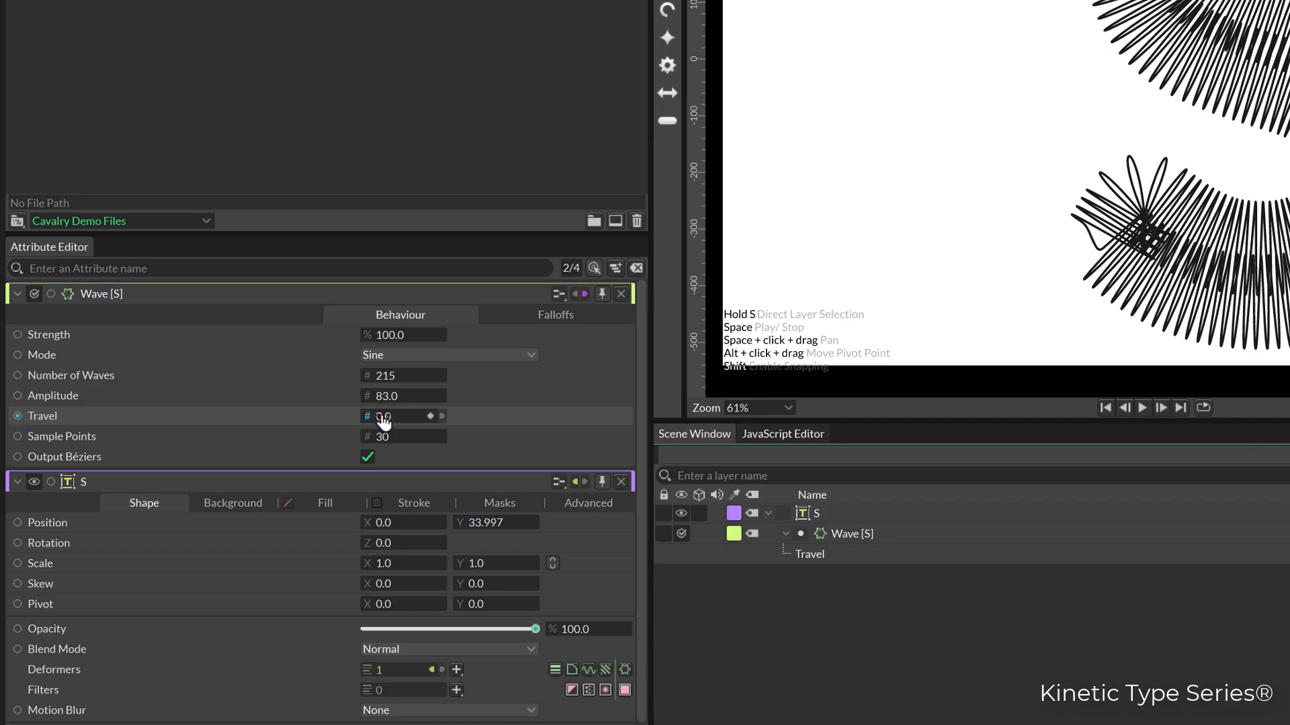
- Scrub Travel up to about 395 and play the animation from frame 0
left_click_drag(219, 462, 279, 462)
left_click_drag(367, 417, 404, 417)
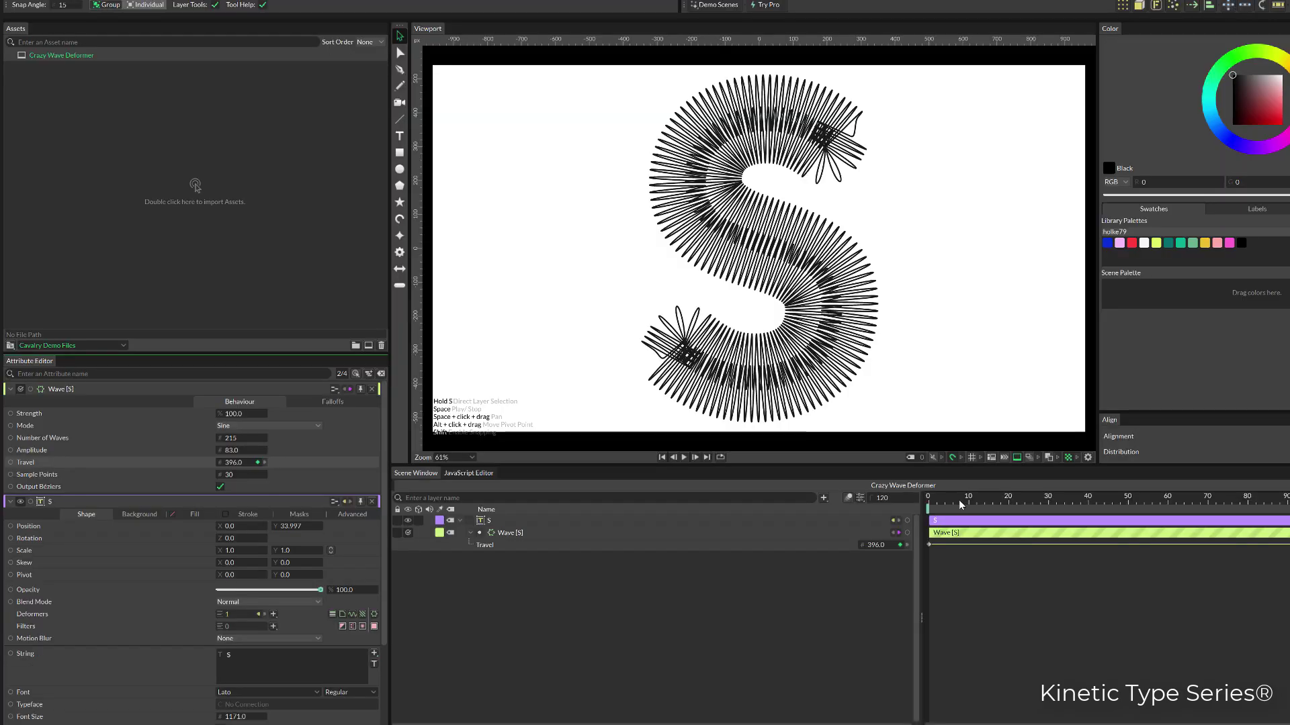
left_click_drag(960, 507, 931, 507)
key("space")
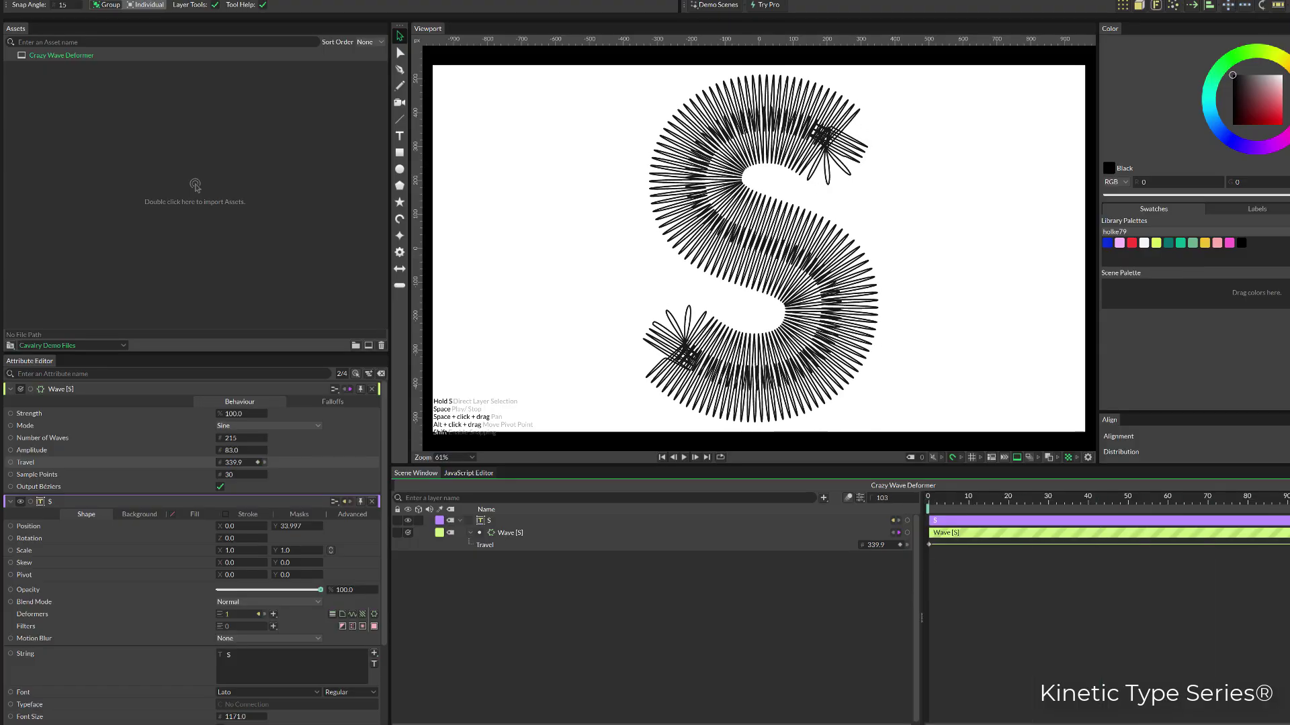
key("space")
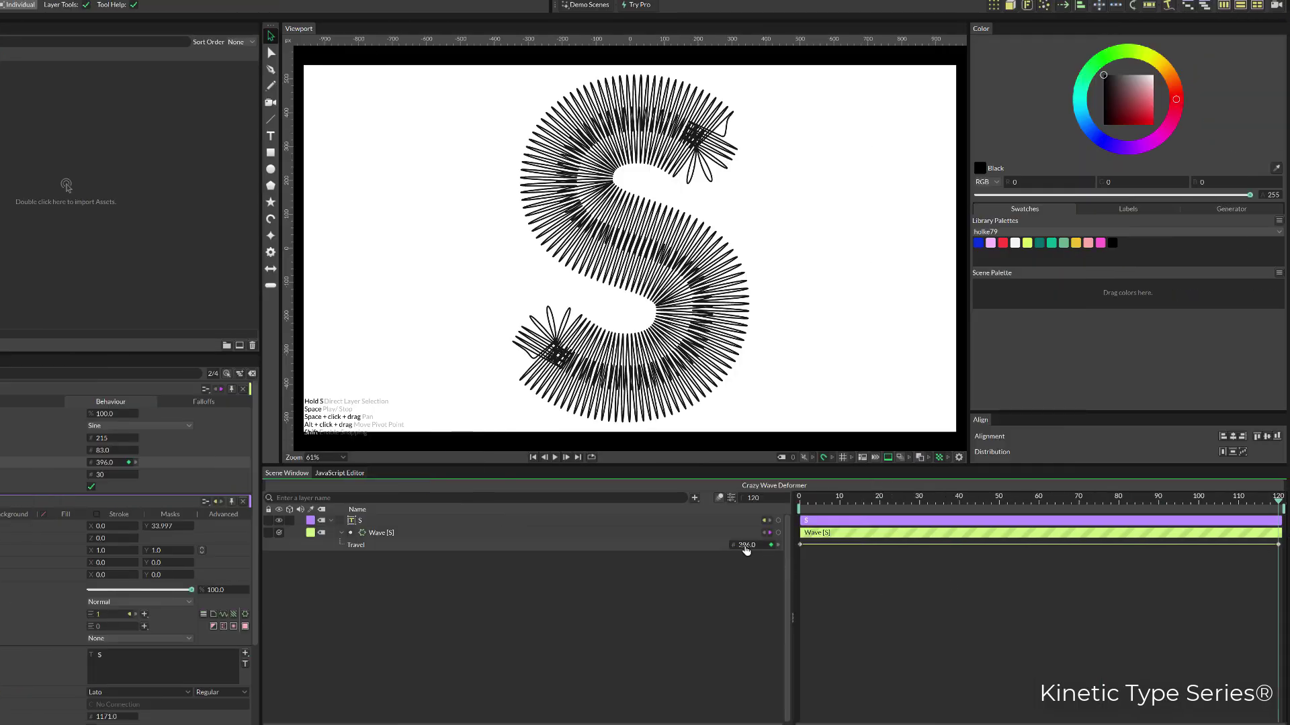
- Key Travel at 2000 on the last frame and preview the ripple
left_click(745, 545)
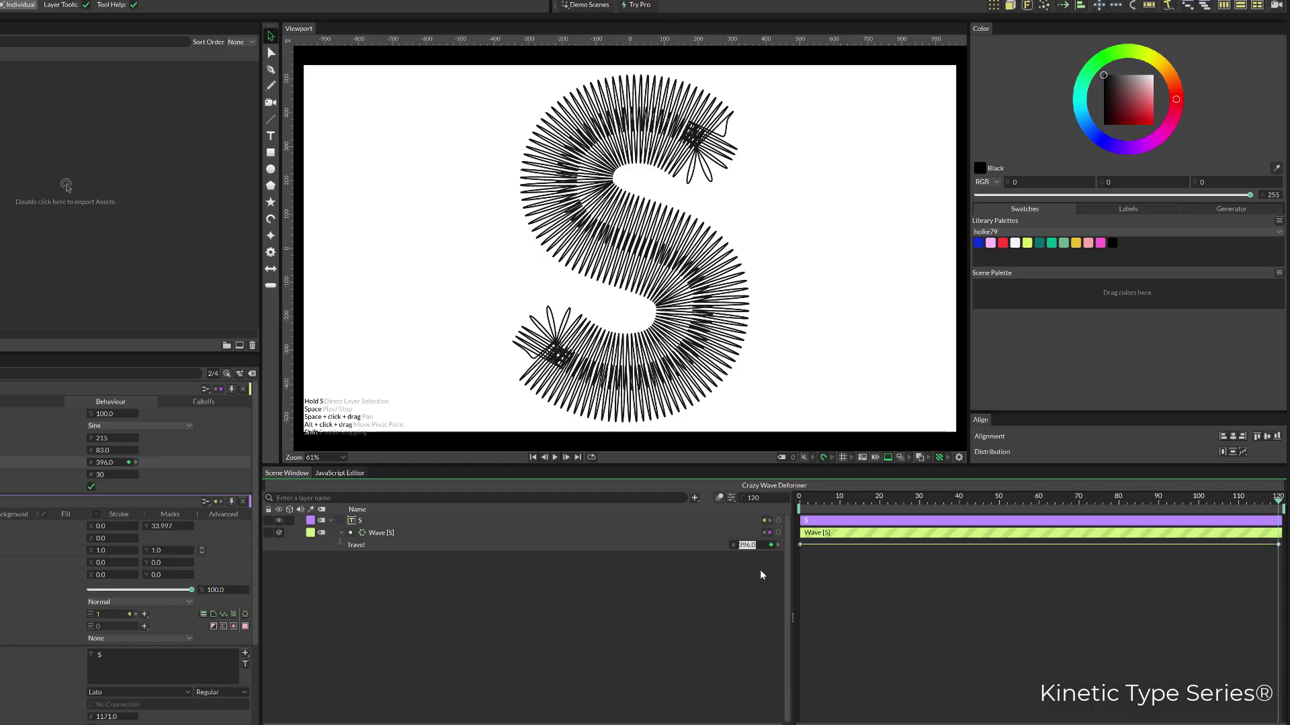
type("2000.0")
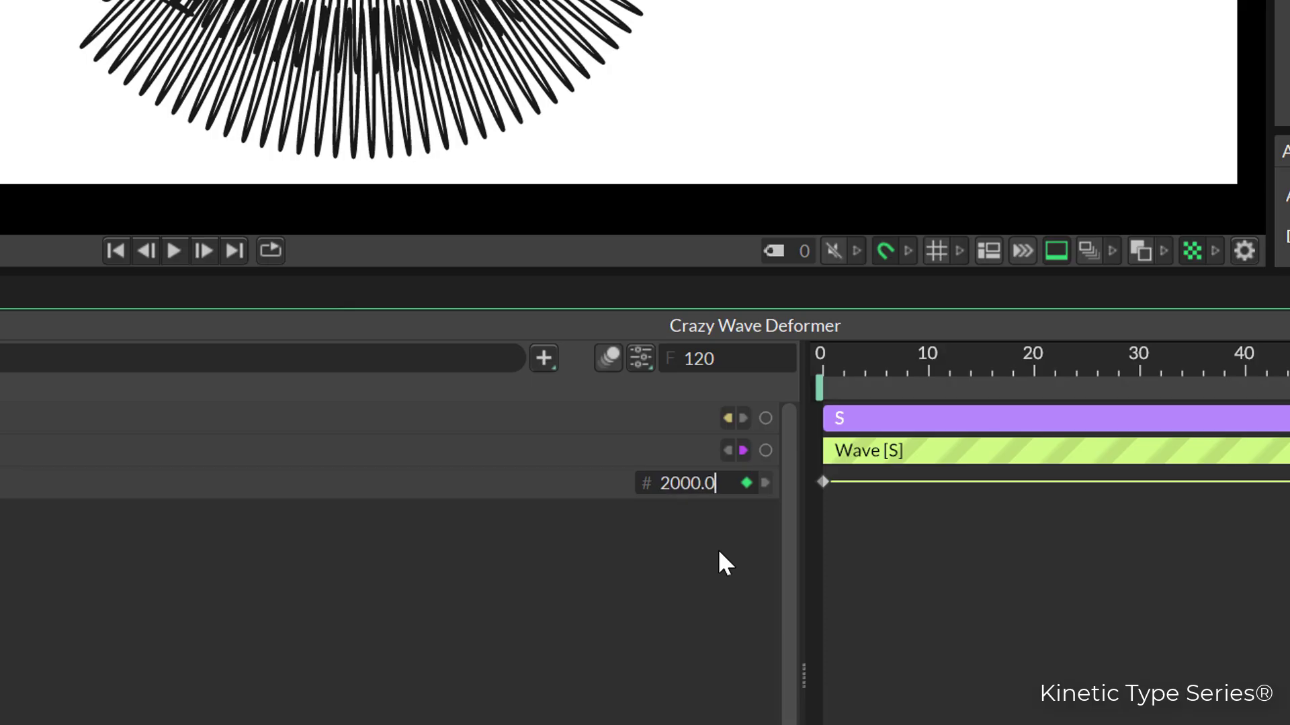
key("Return")
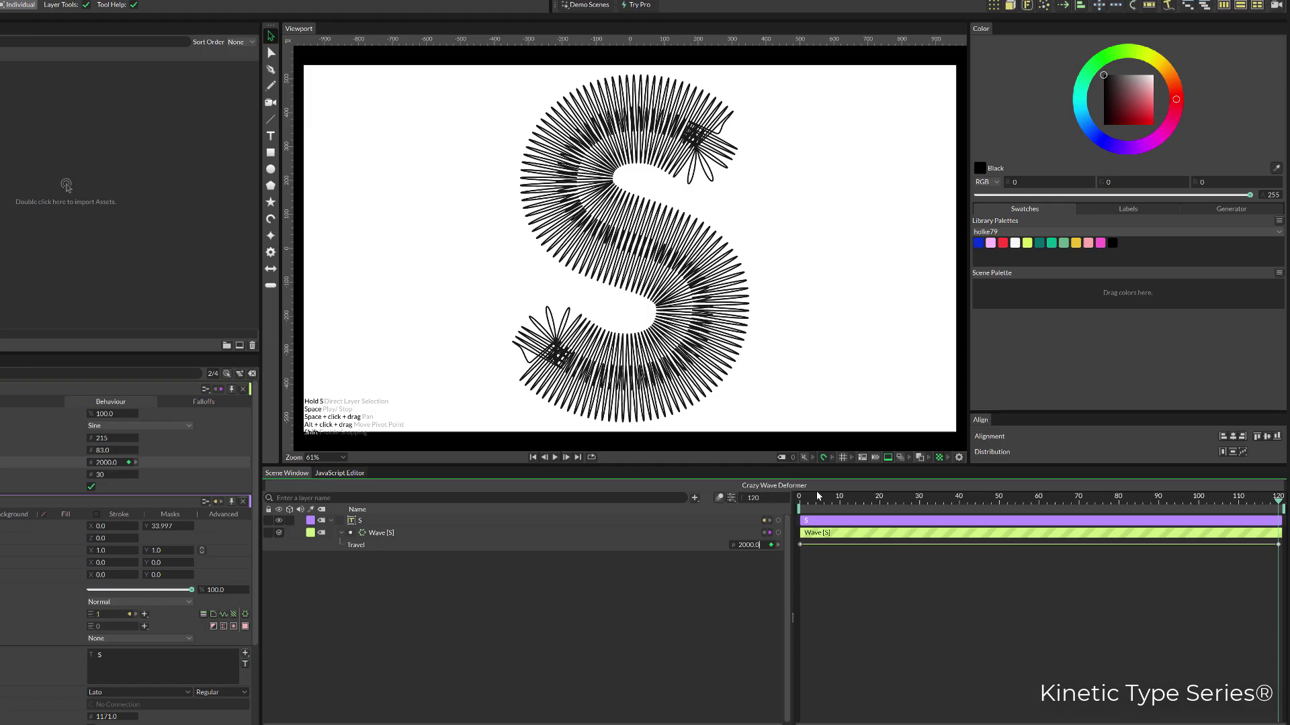
key("space")
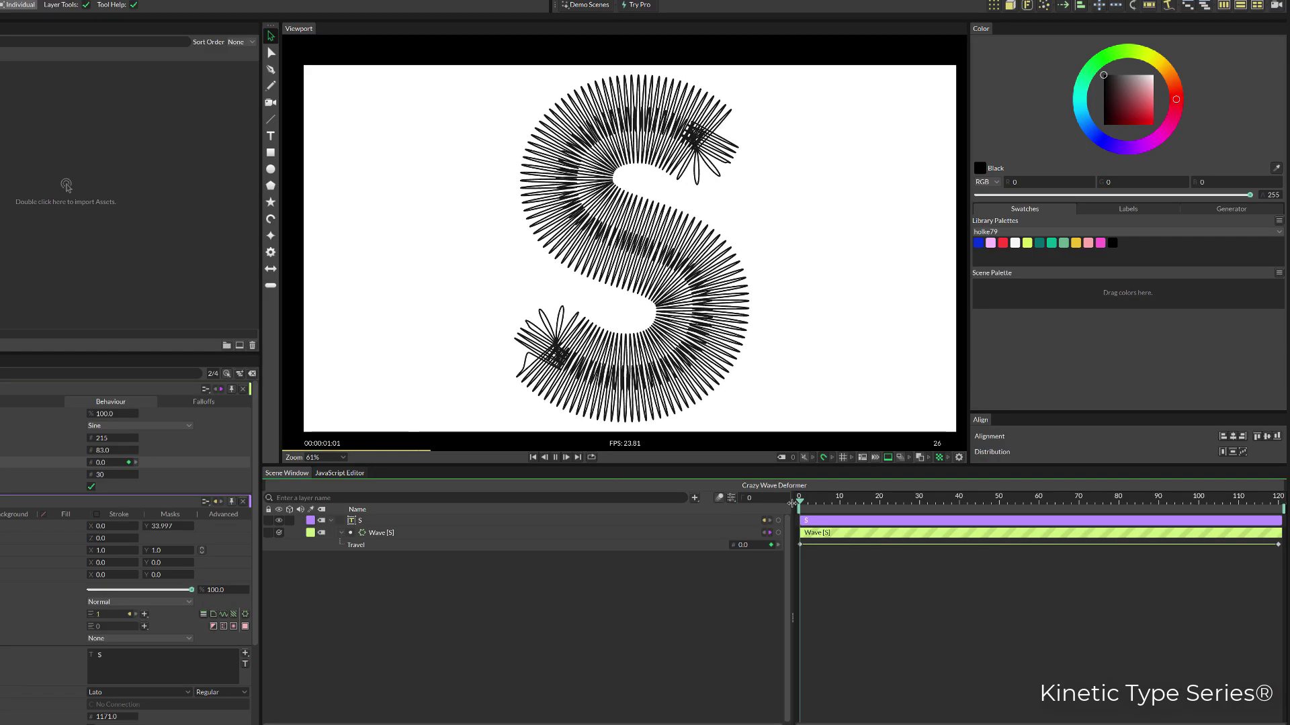
key("space")
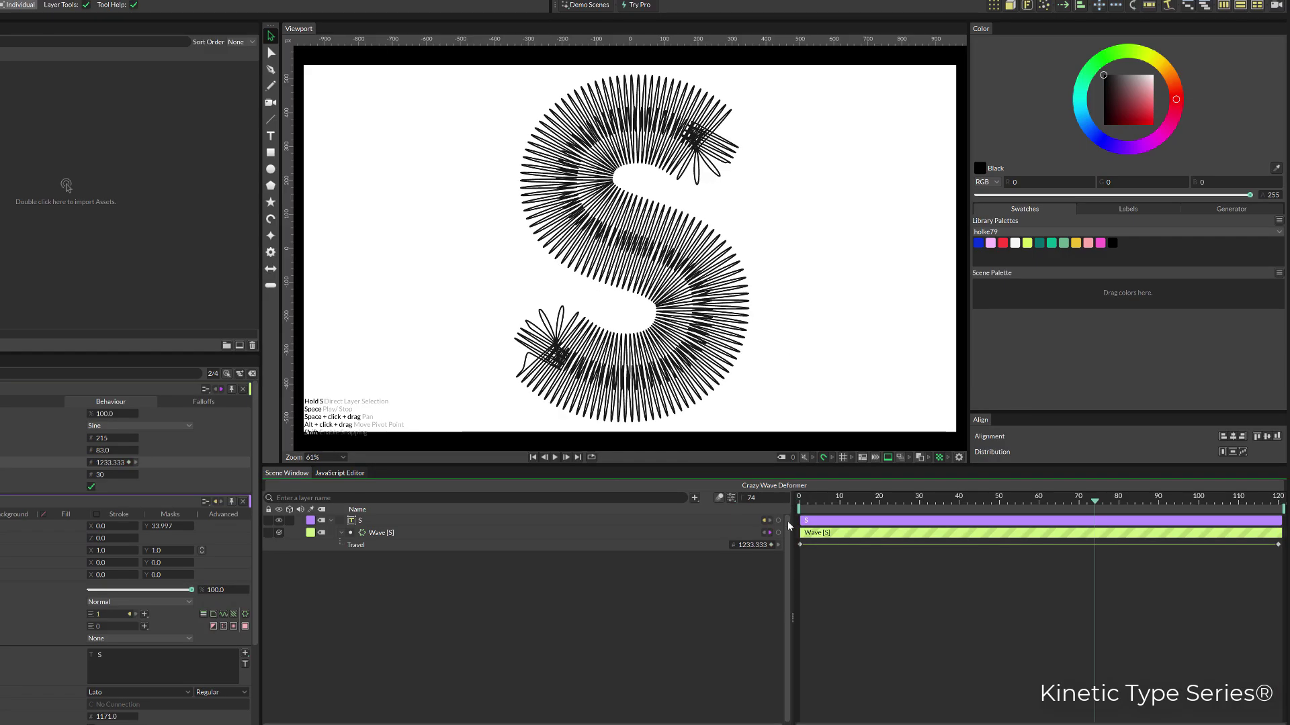
- Change the frame-120 Travel keyframe to 1000 and play the animation
left_click_drag(821, 511, 800, 511)
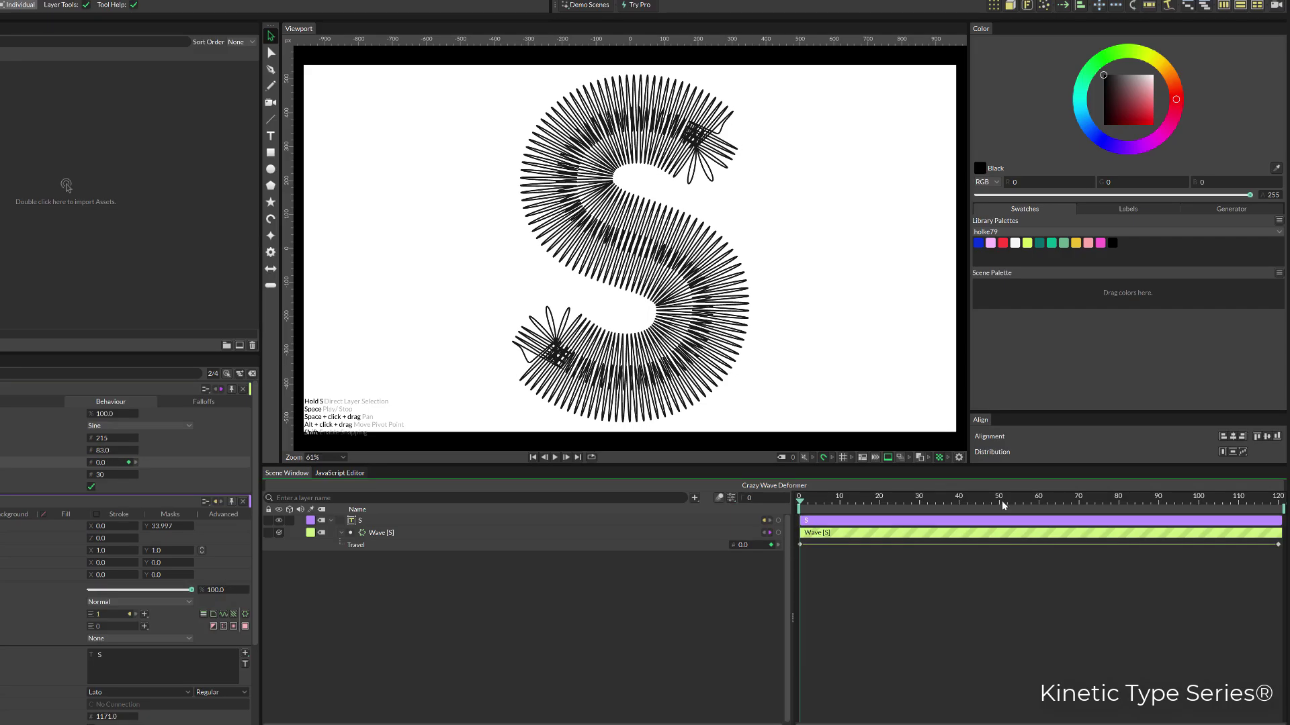
left_click_drag(1246, 507, 1280, 509)
double_click(747, 545)
type("1000")
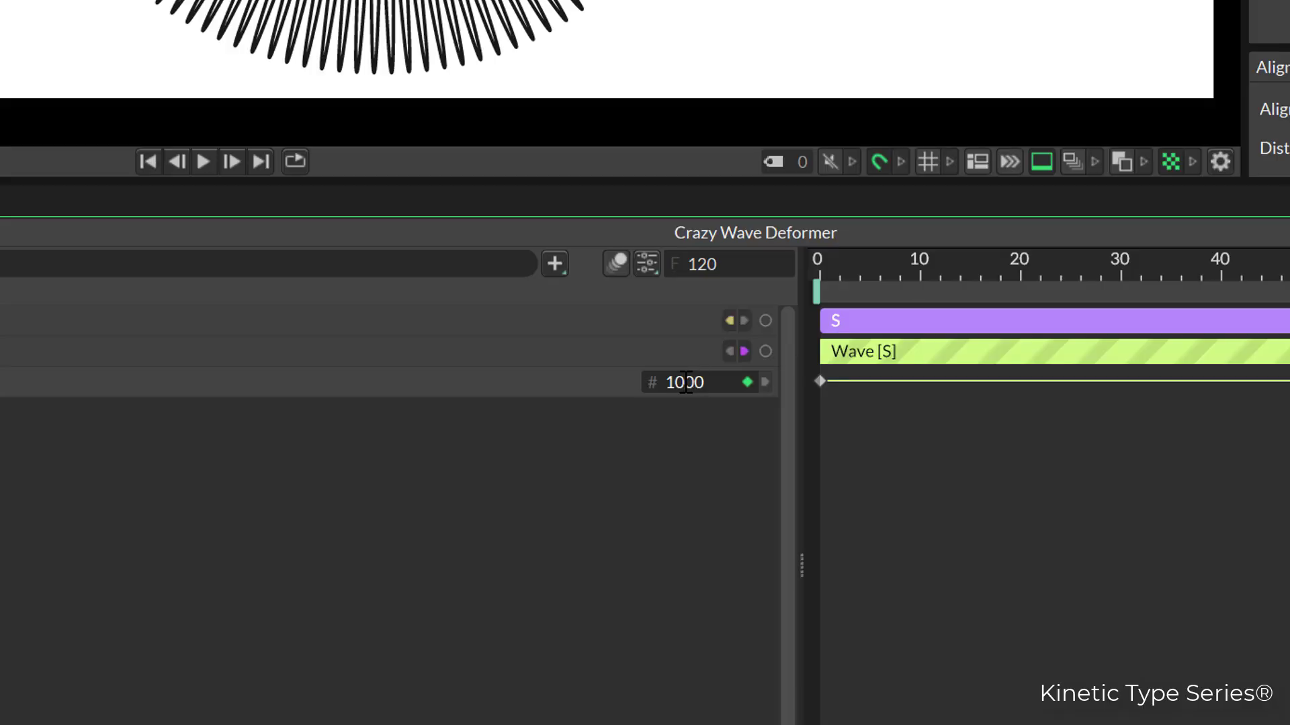
key("Return")
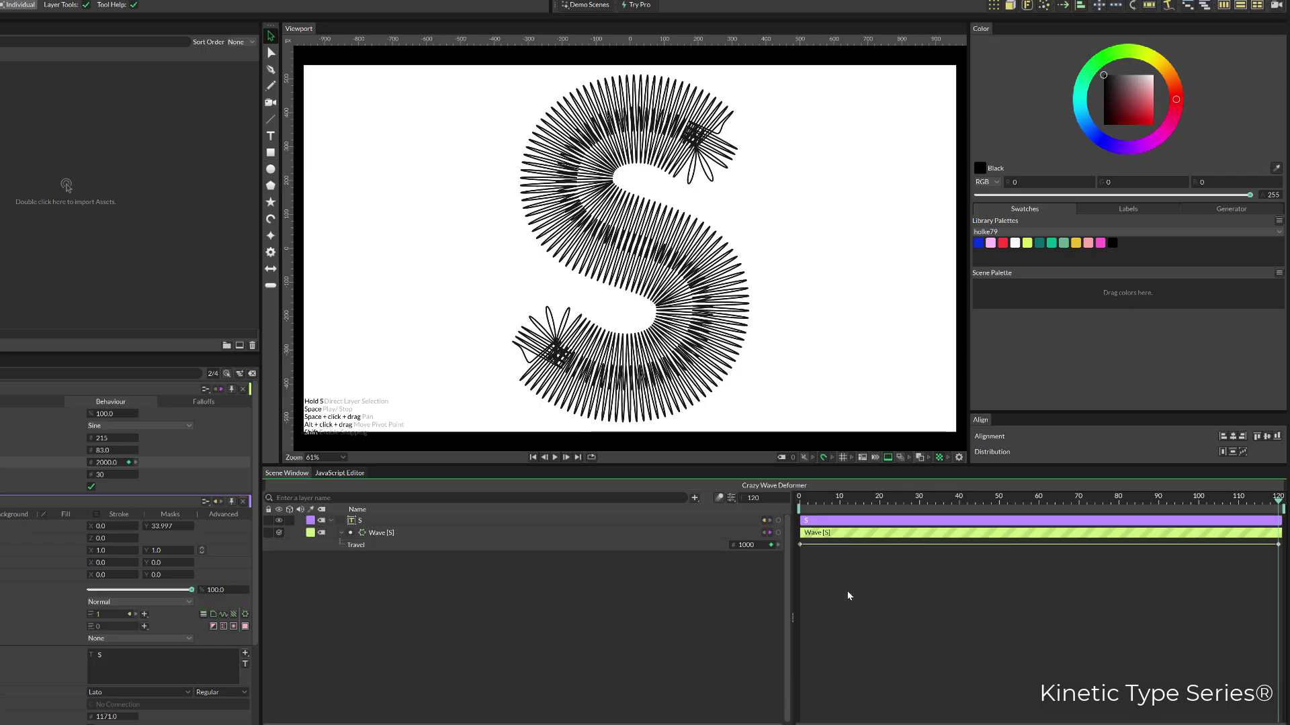
key("space")
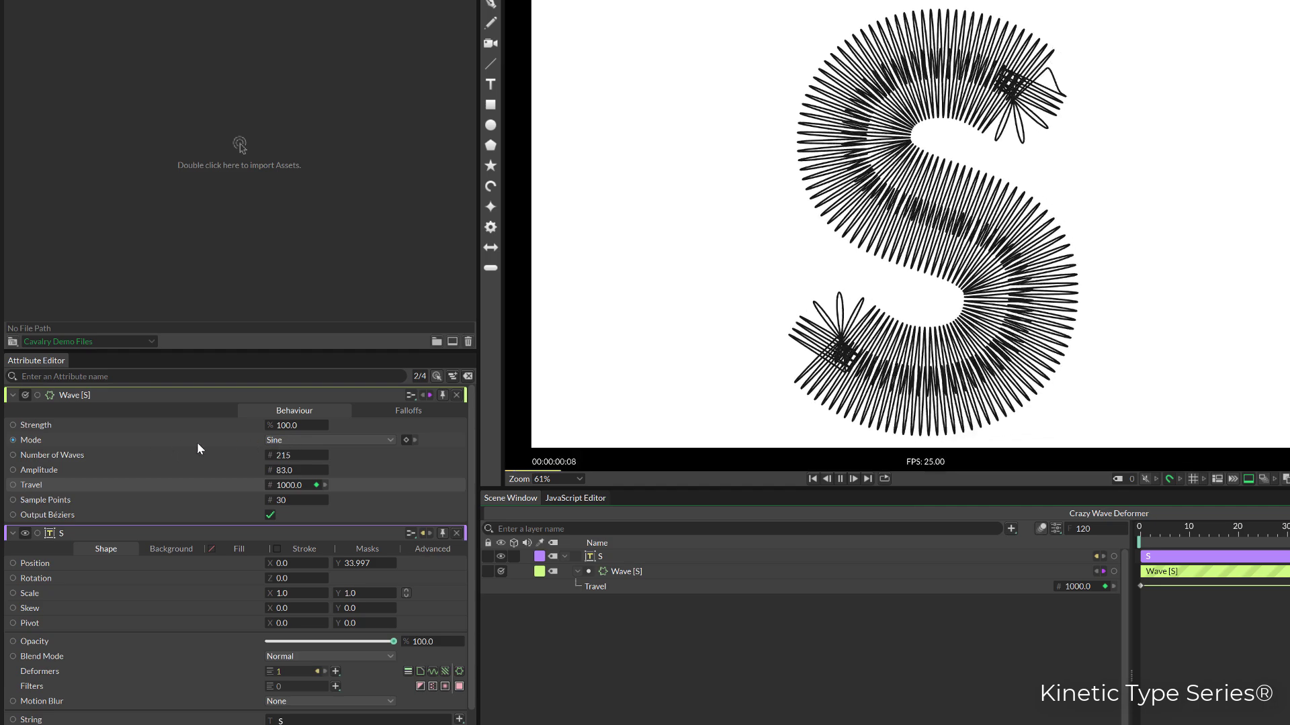
- Preview the Square and Sawtooth wave modes, then set the Wave back to Sine
left_click(290, 448)
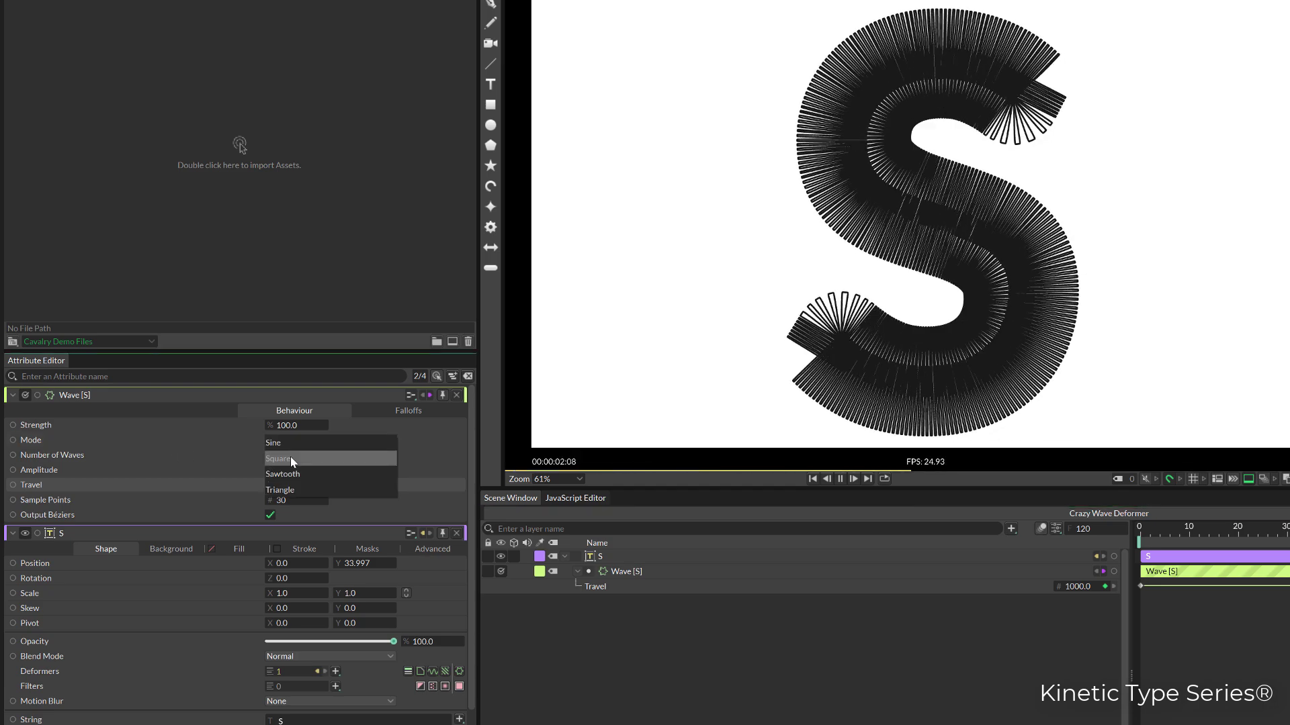
left_click(291, 459)
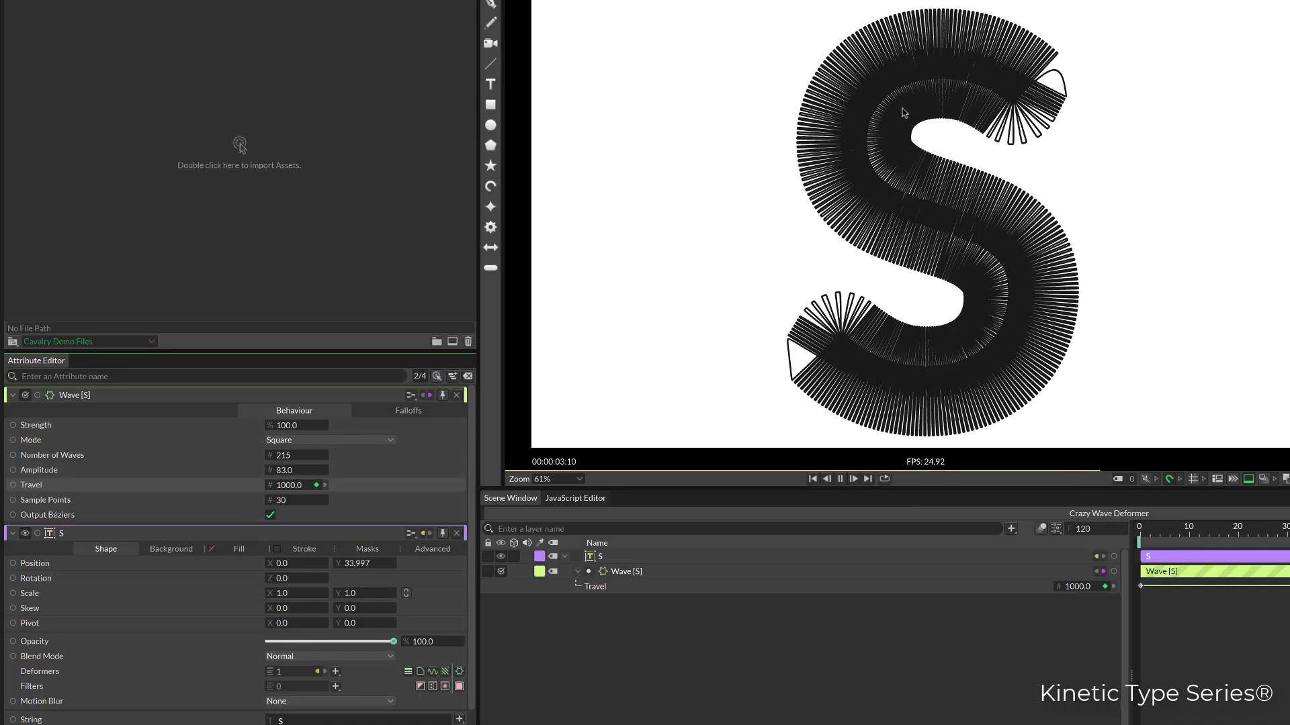
left_click(326, 441)
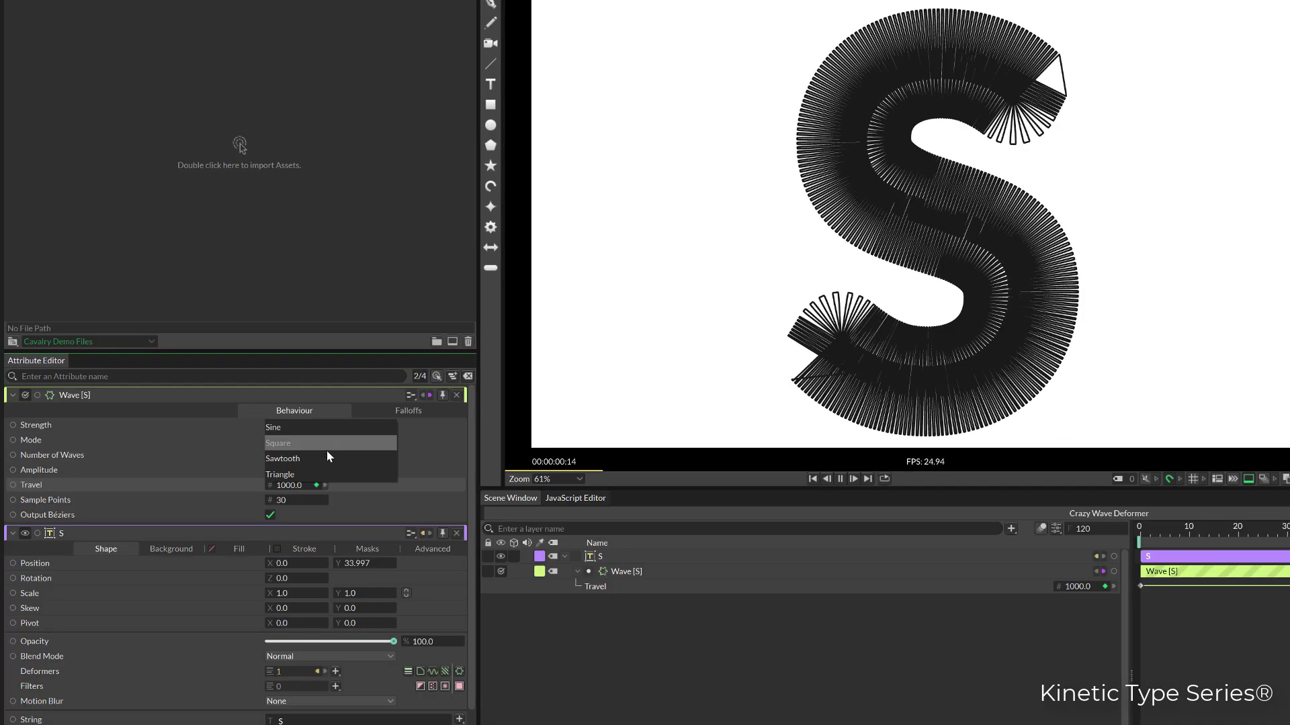
left_click(326, 456)
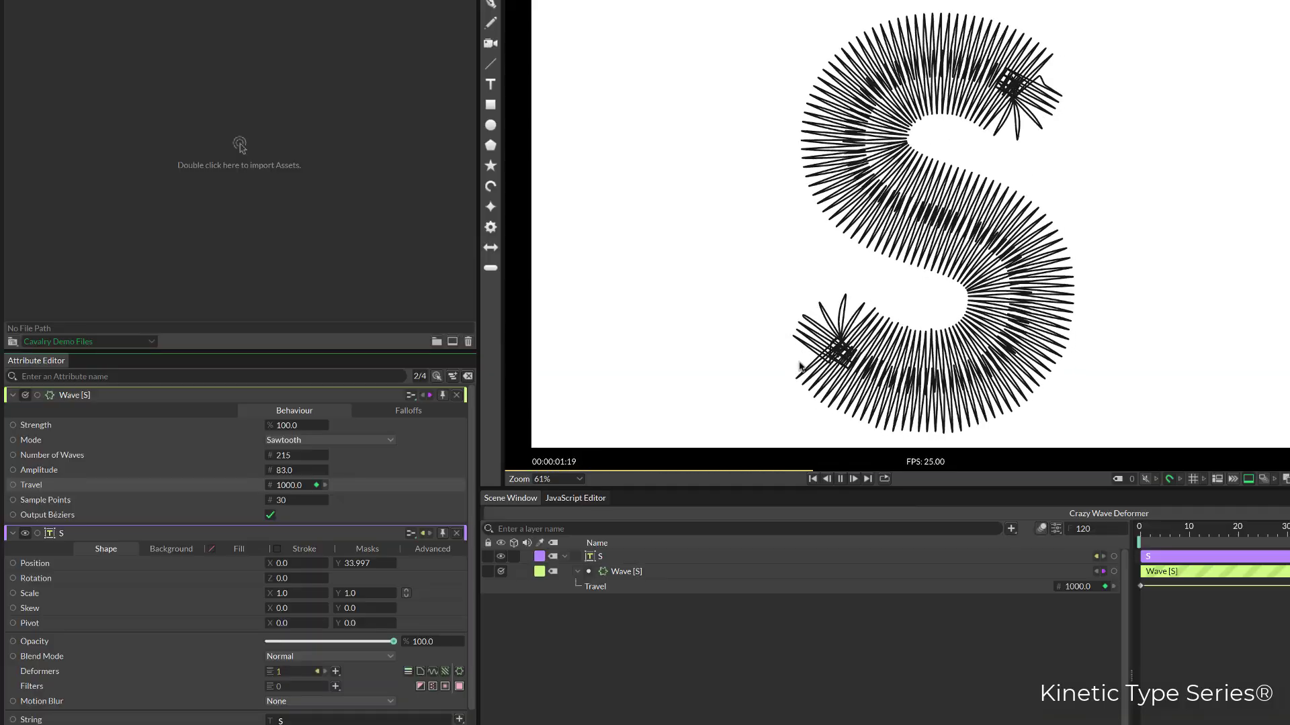
left_click(373, 441)
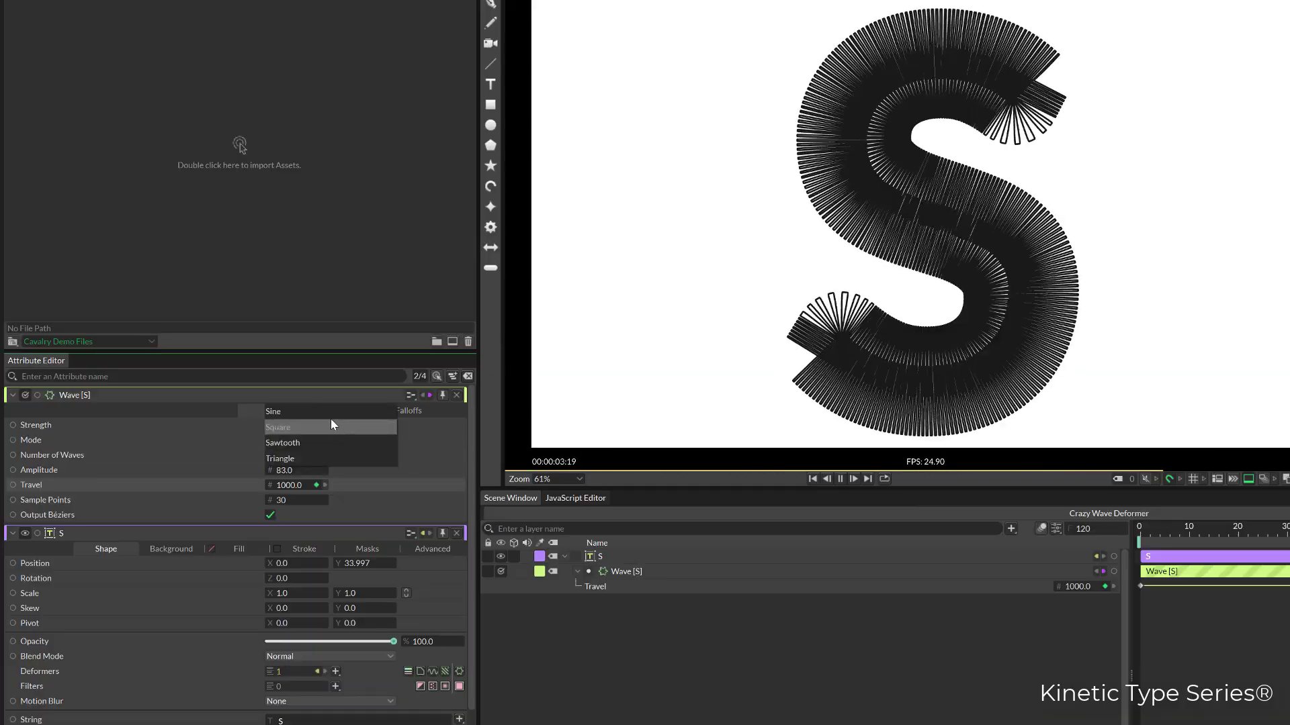
left_click(332, 427)
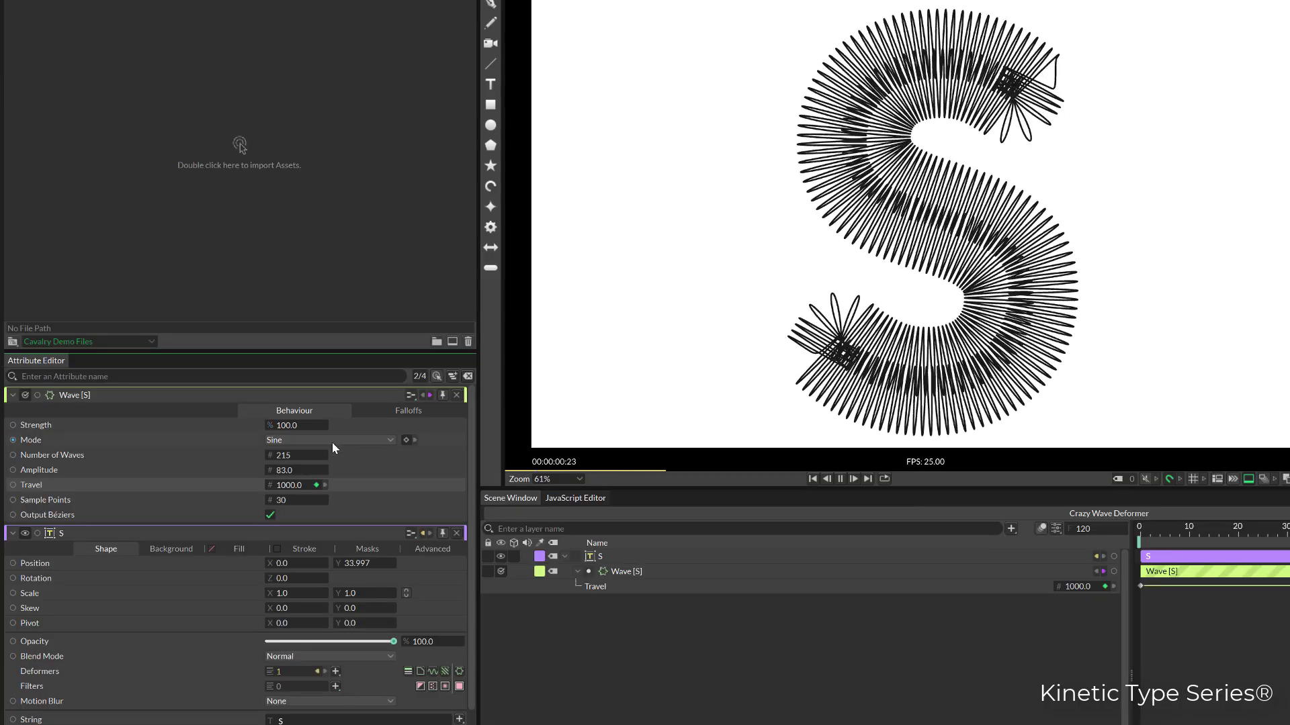
left_click(333, 441)
left_click(320, 474)
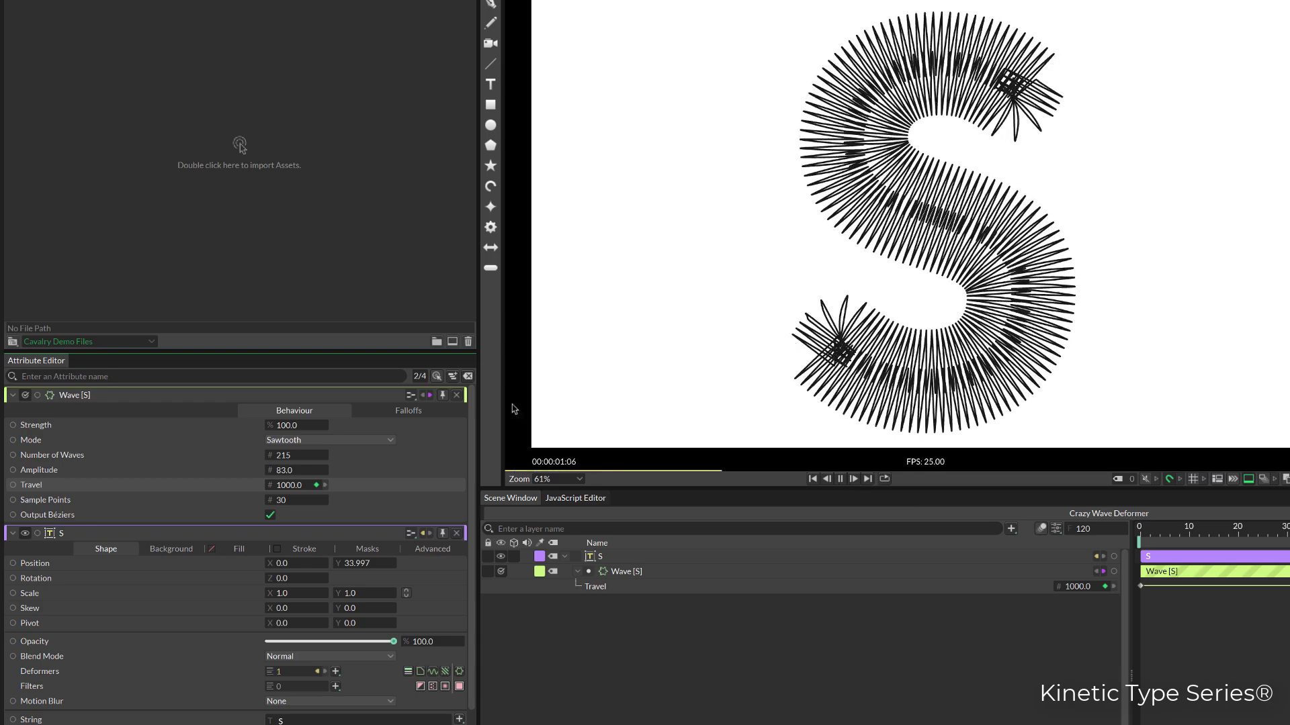
left_click(321, 444)
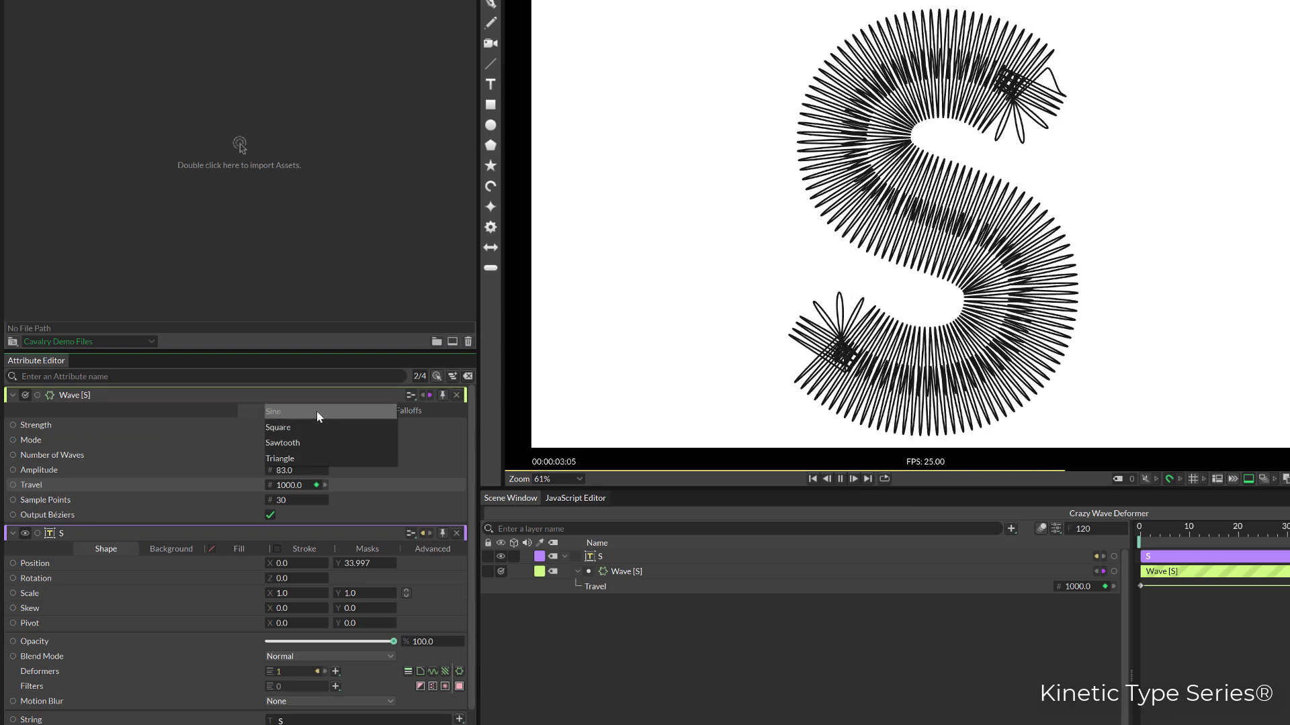
left_click(316, 411)
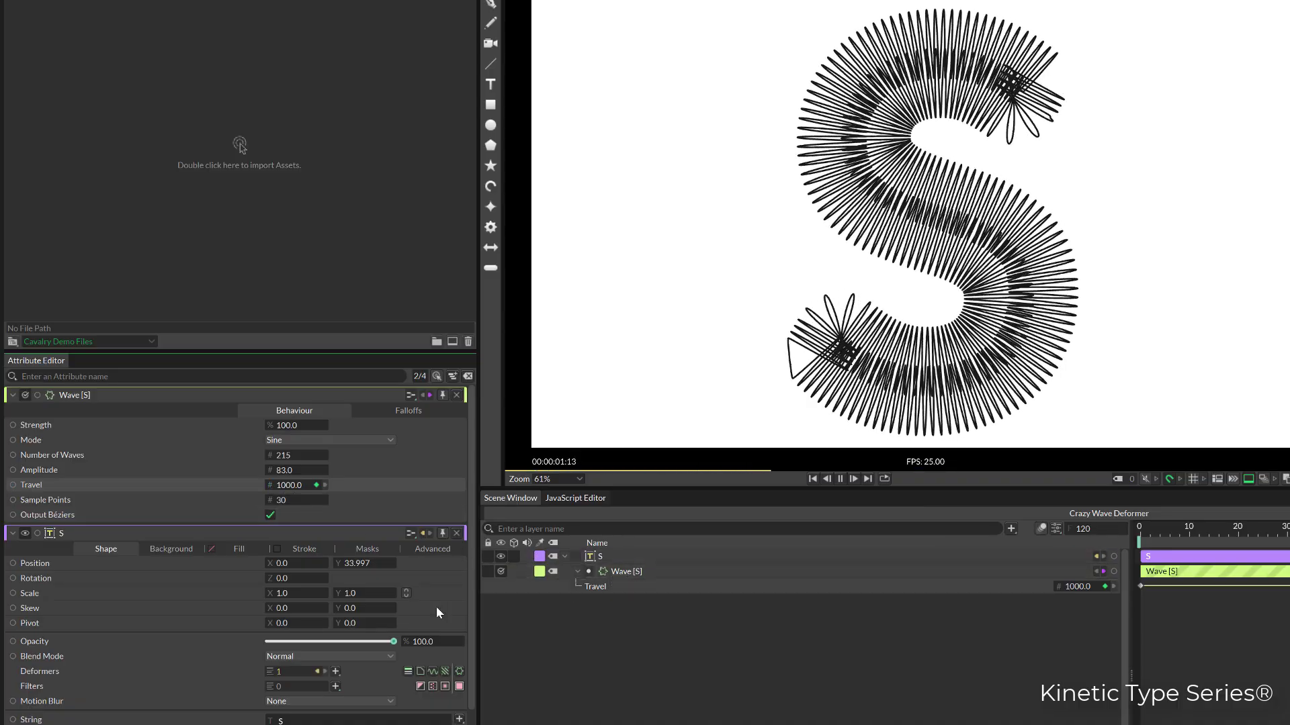
- Set the Wave to 93% strength and 12 sample points, then show its empty Falloffs list
key("space")
left_click(611, 558)
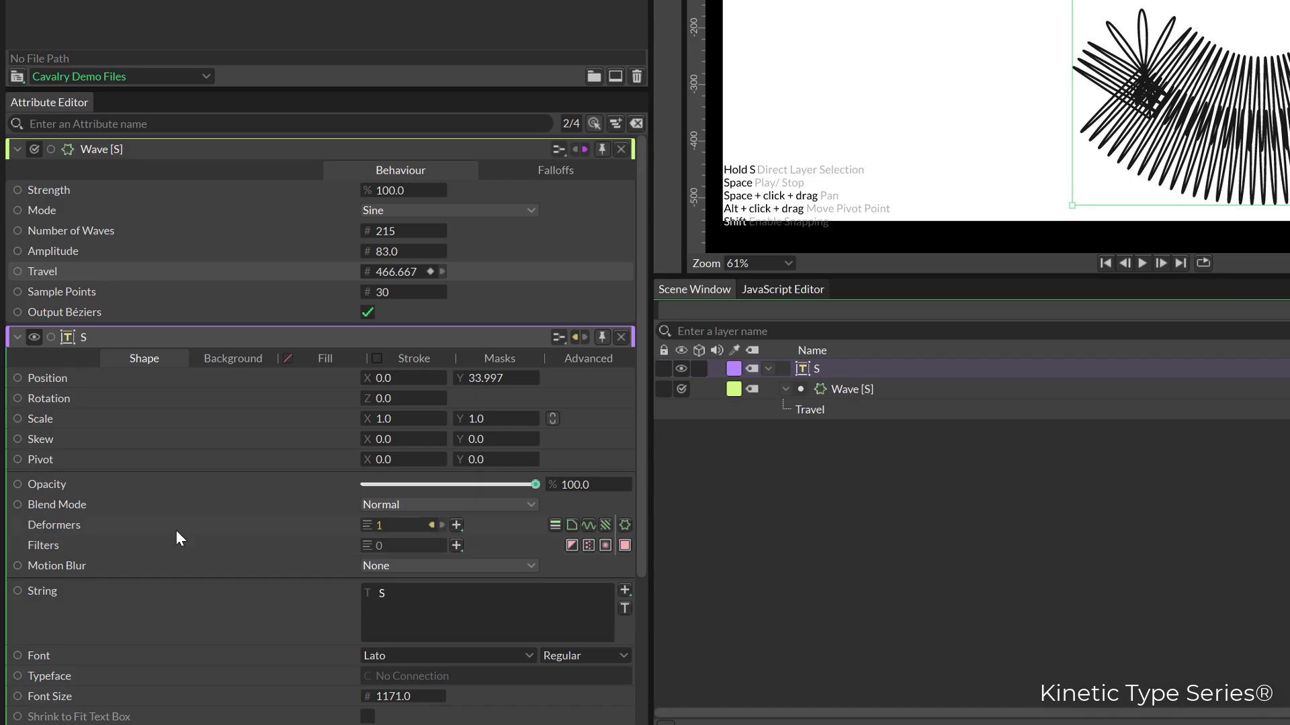
left_click(462, 526)
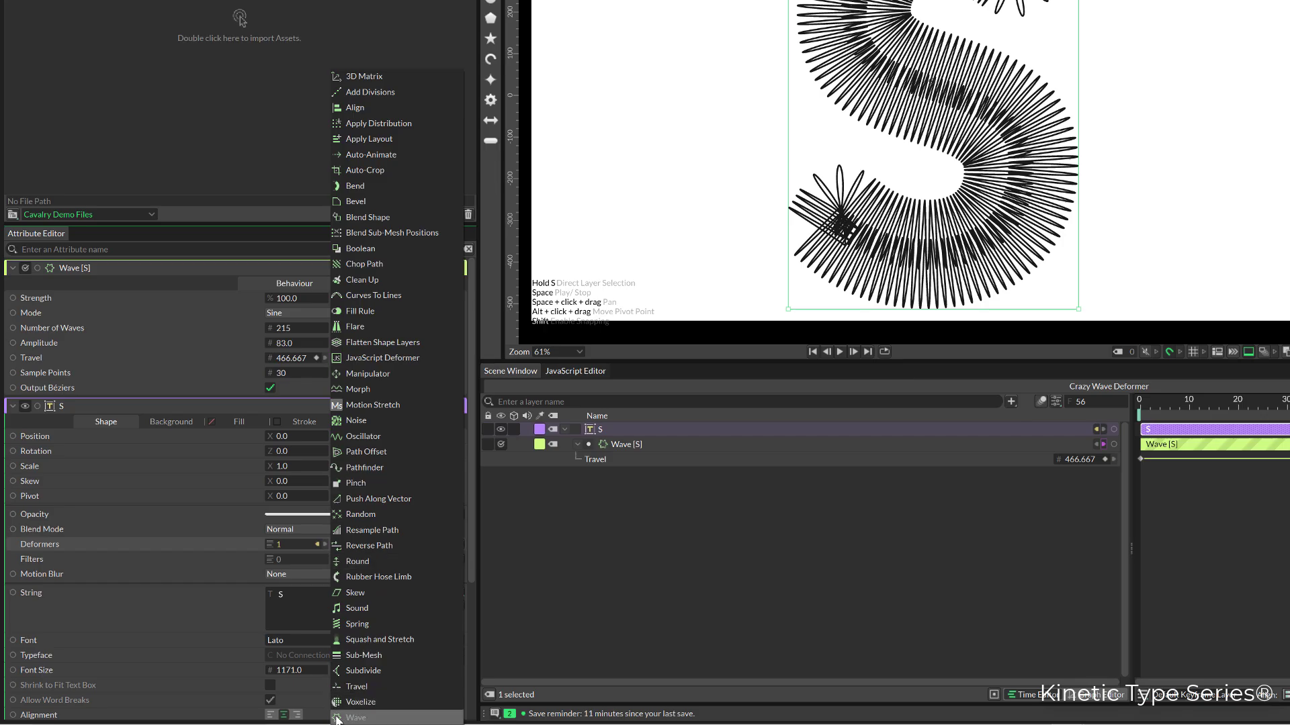
left_click(632, 452)
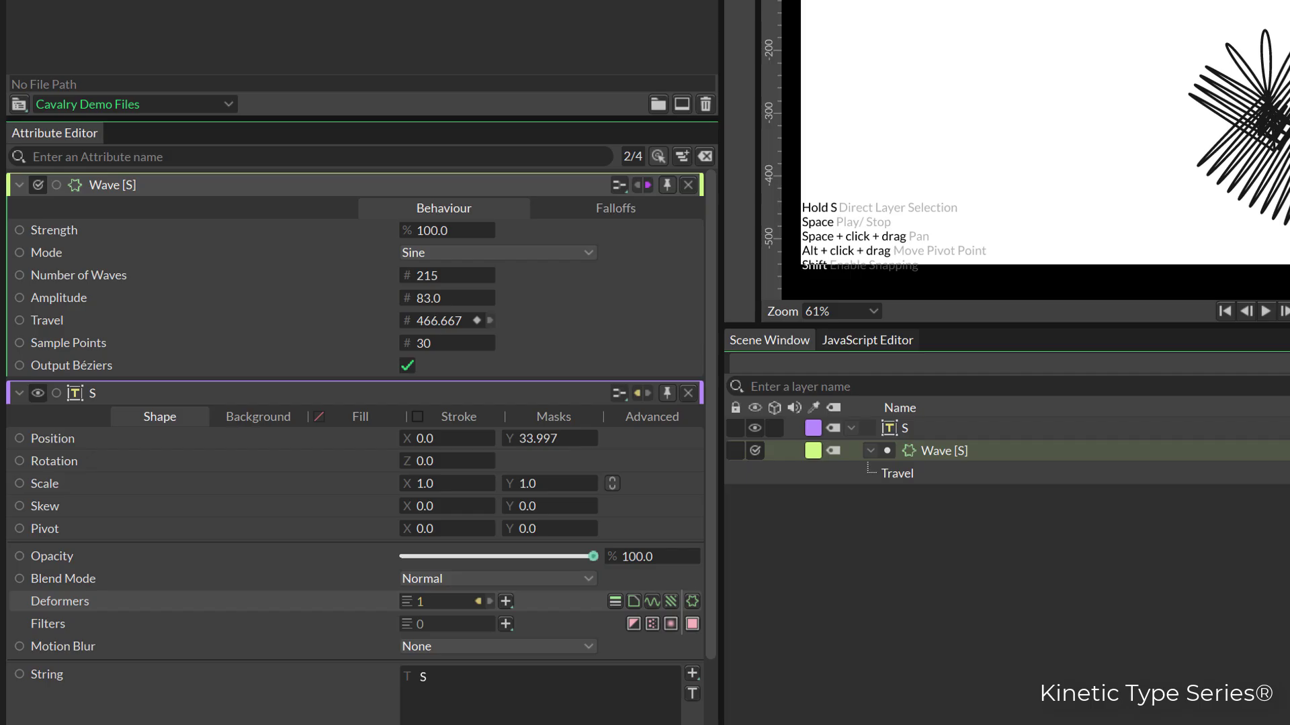
left_click_drag(304, 358, 286, 359)
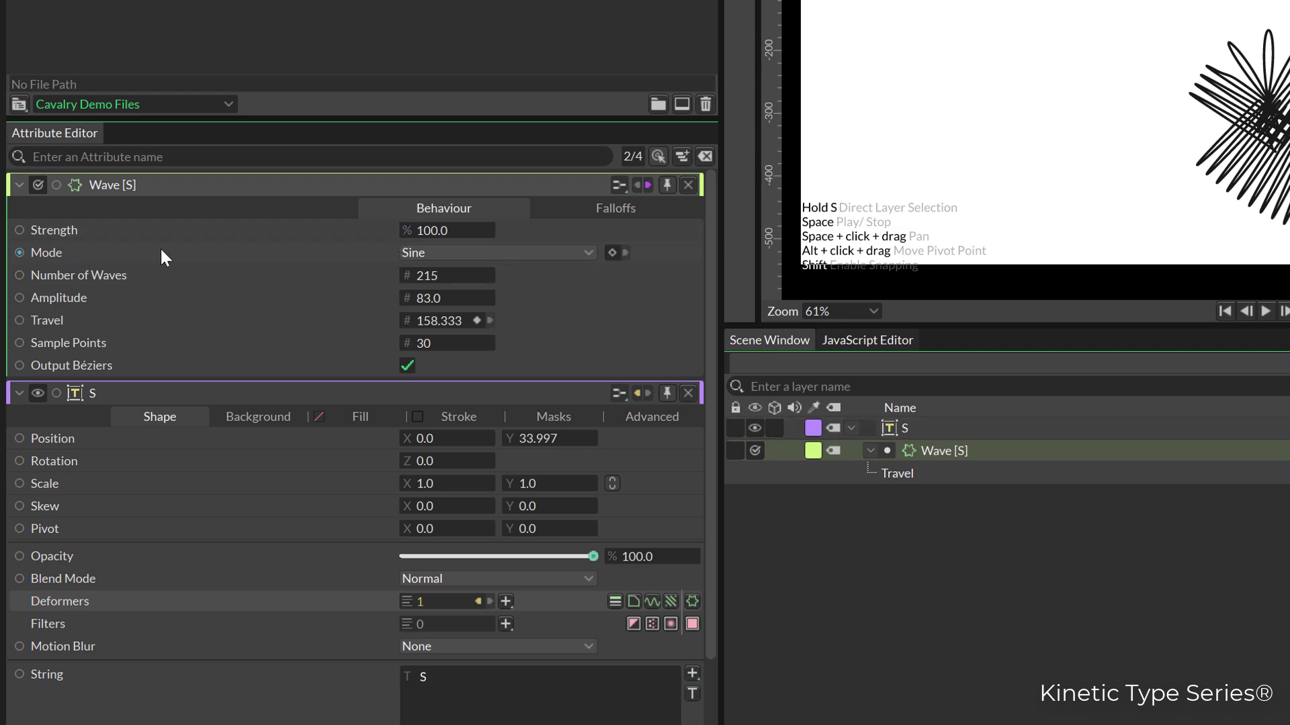
left_click_drag(303, 230, 283, 231)
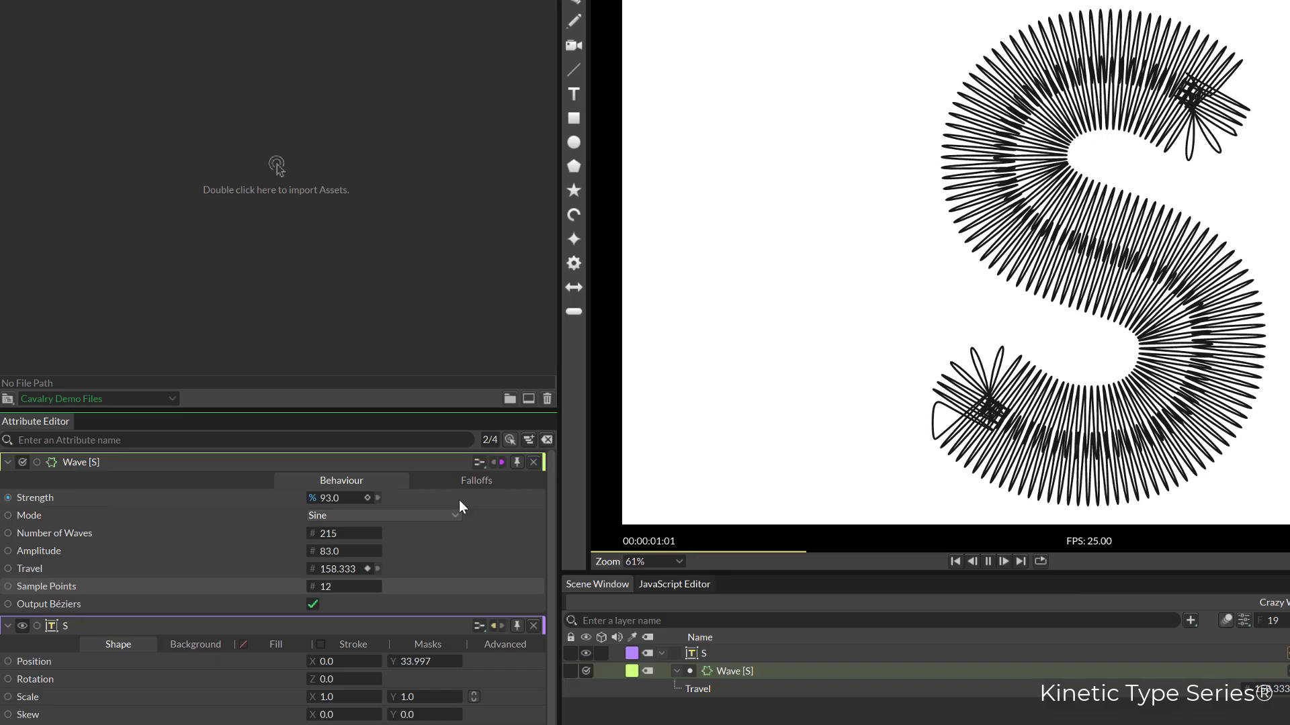
key("space")
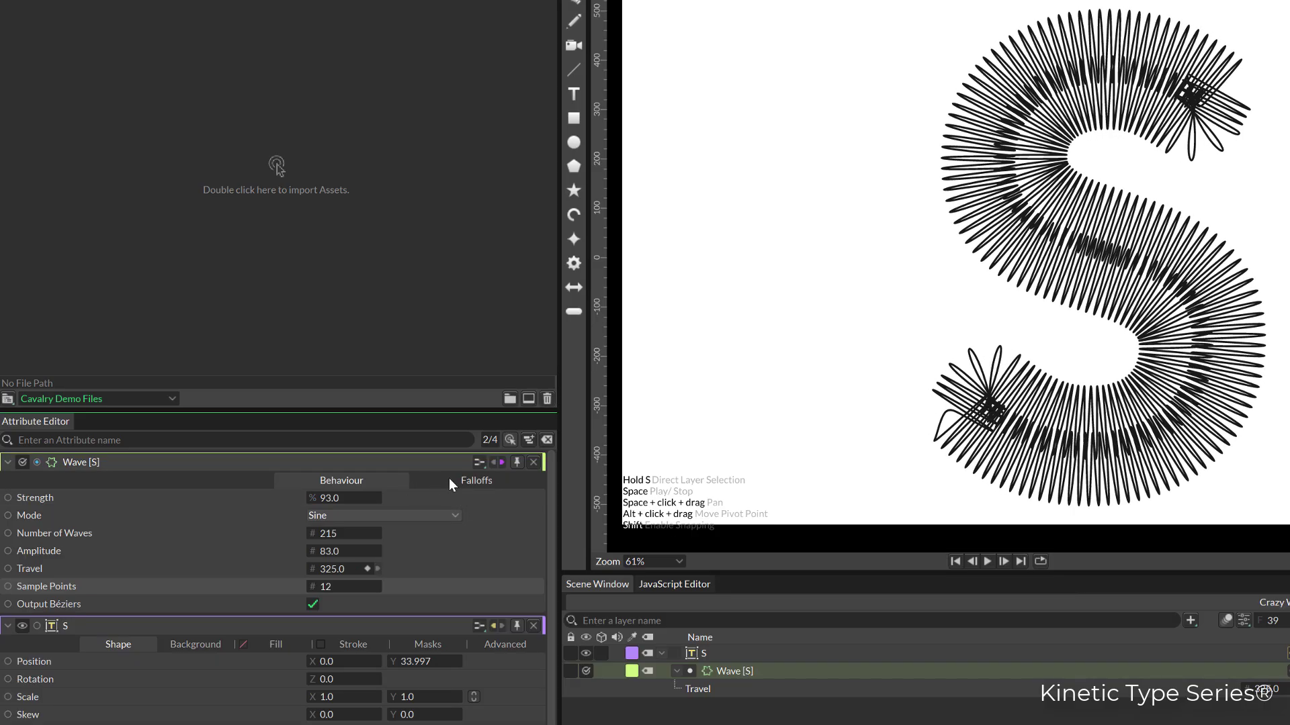
left_click(448, 479)
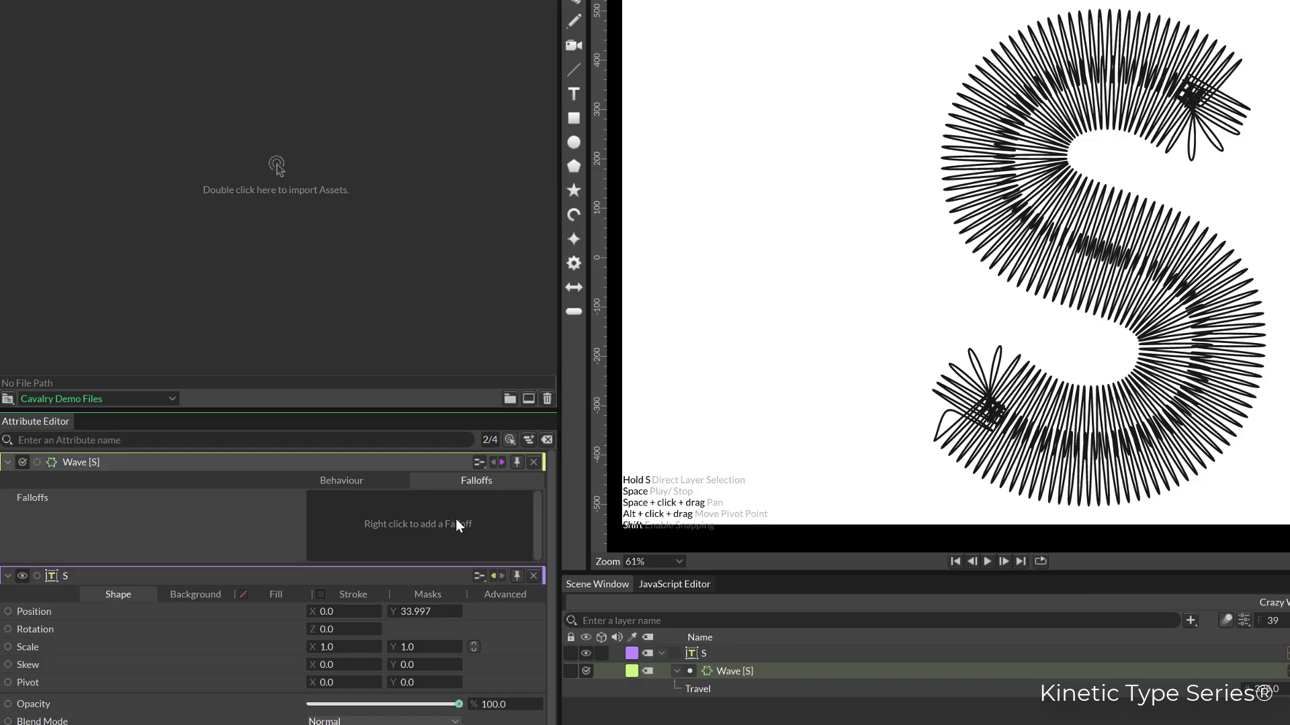
- Add a Falloff to the Wave deformer from the Falloffs panel's Add Falloffs menu
right_click(470, 518)
mouse_move(497, 564)
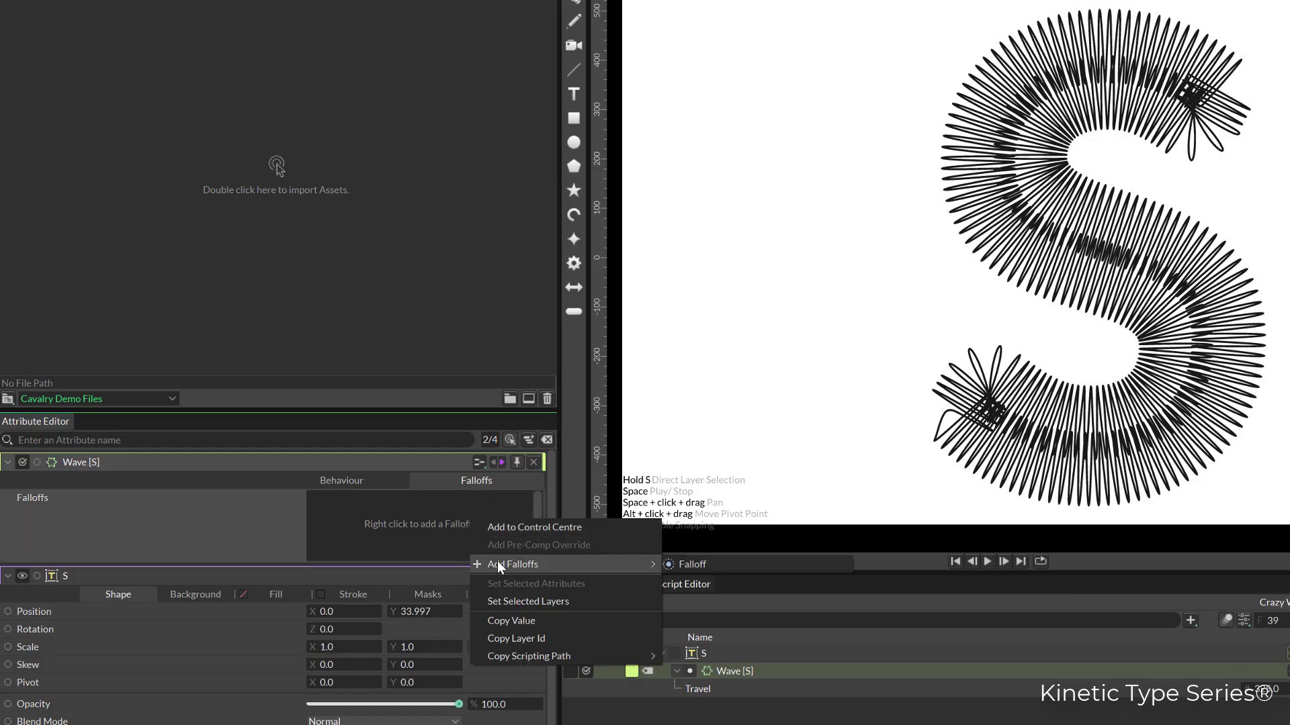
left_click(678, 563)
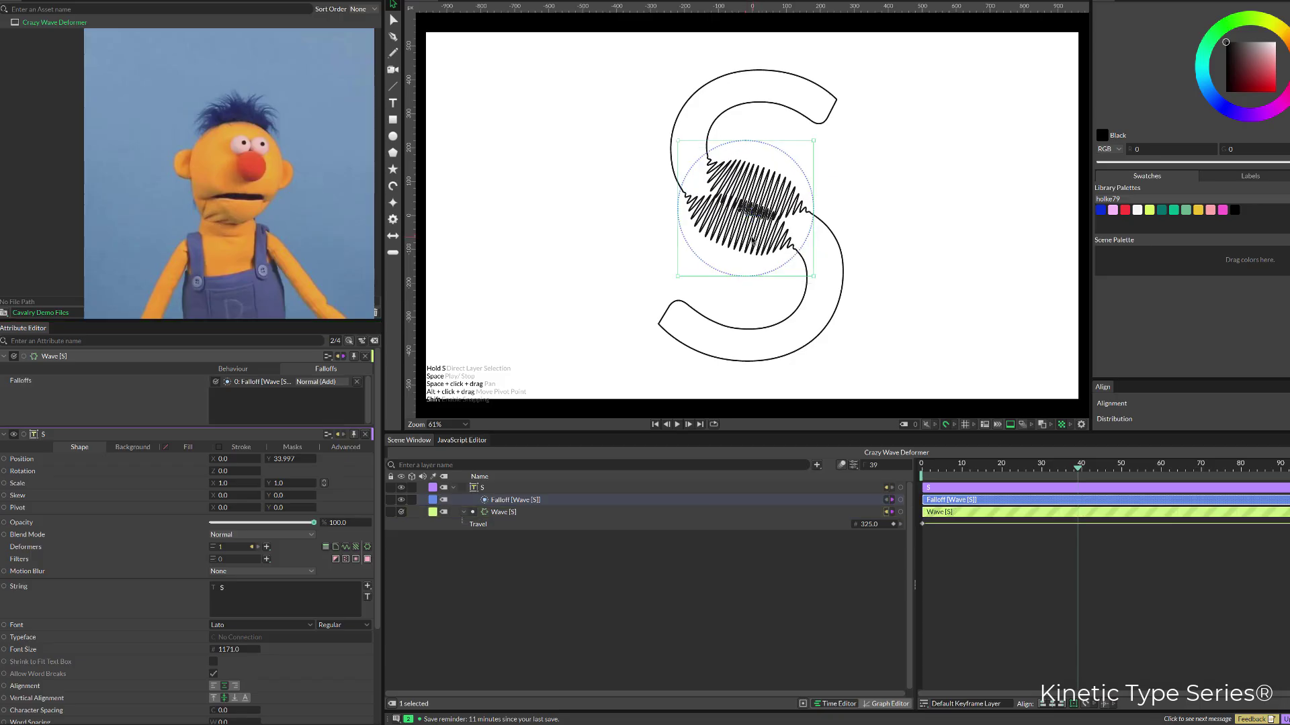
- Move and enlarge the falloff circle over most of the S, then play the animation
mouse_move(752, 240)
left_mouse_down()
mouse_move(714, 155)
mouse_move(791, 143)
mouse_move(756, 145)
mouse_move(736, 221)
left_mouse_up()
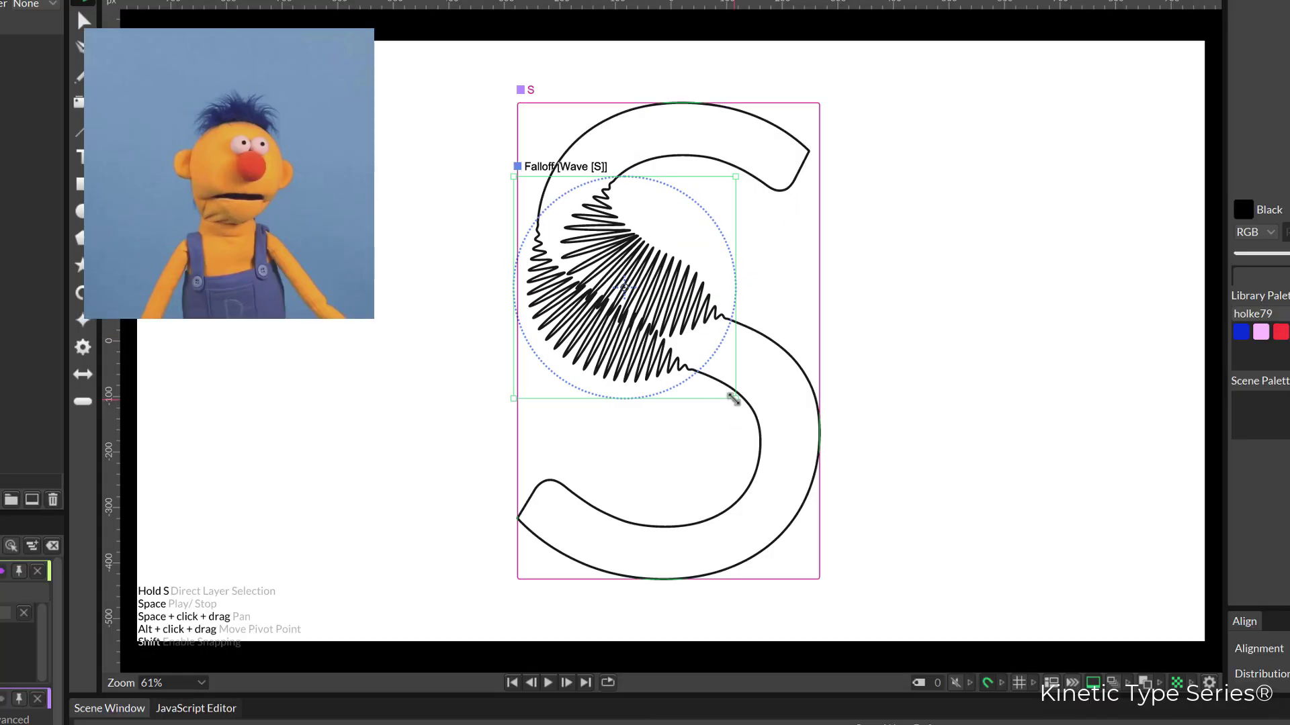
left_click_drag(733, 399, 822, 457)
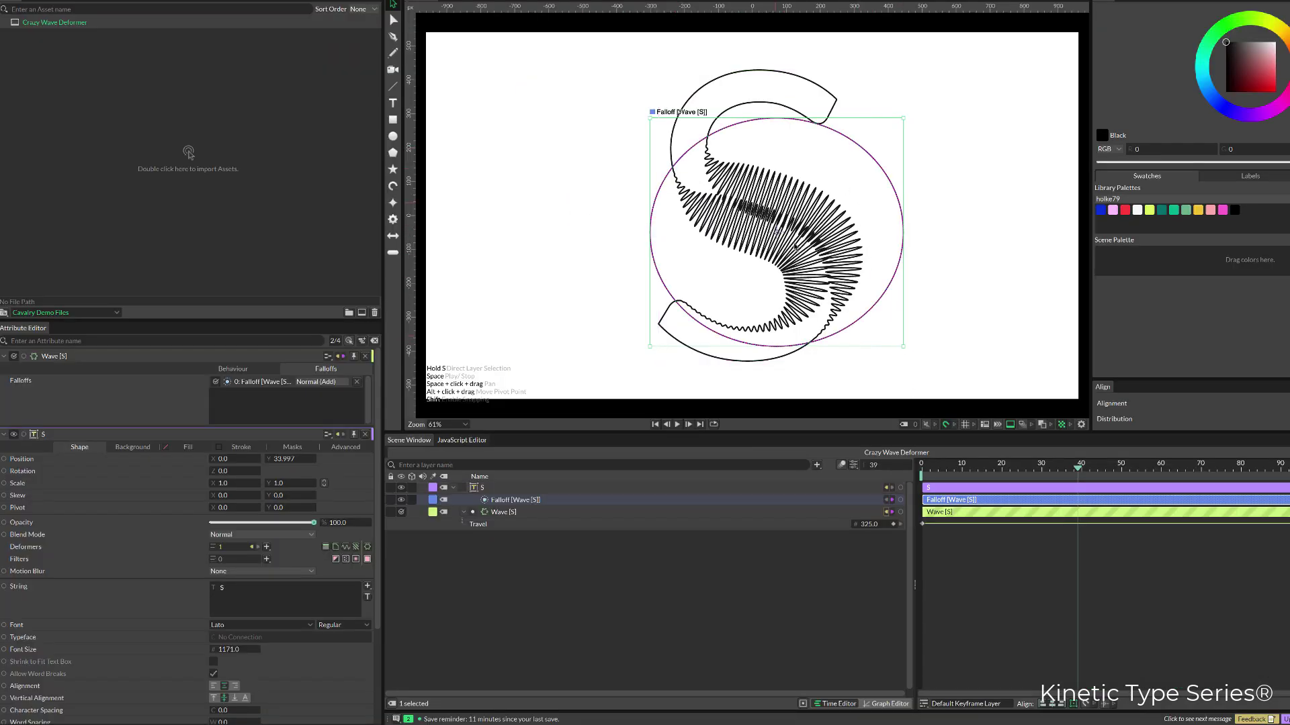
key("space")
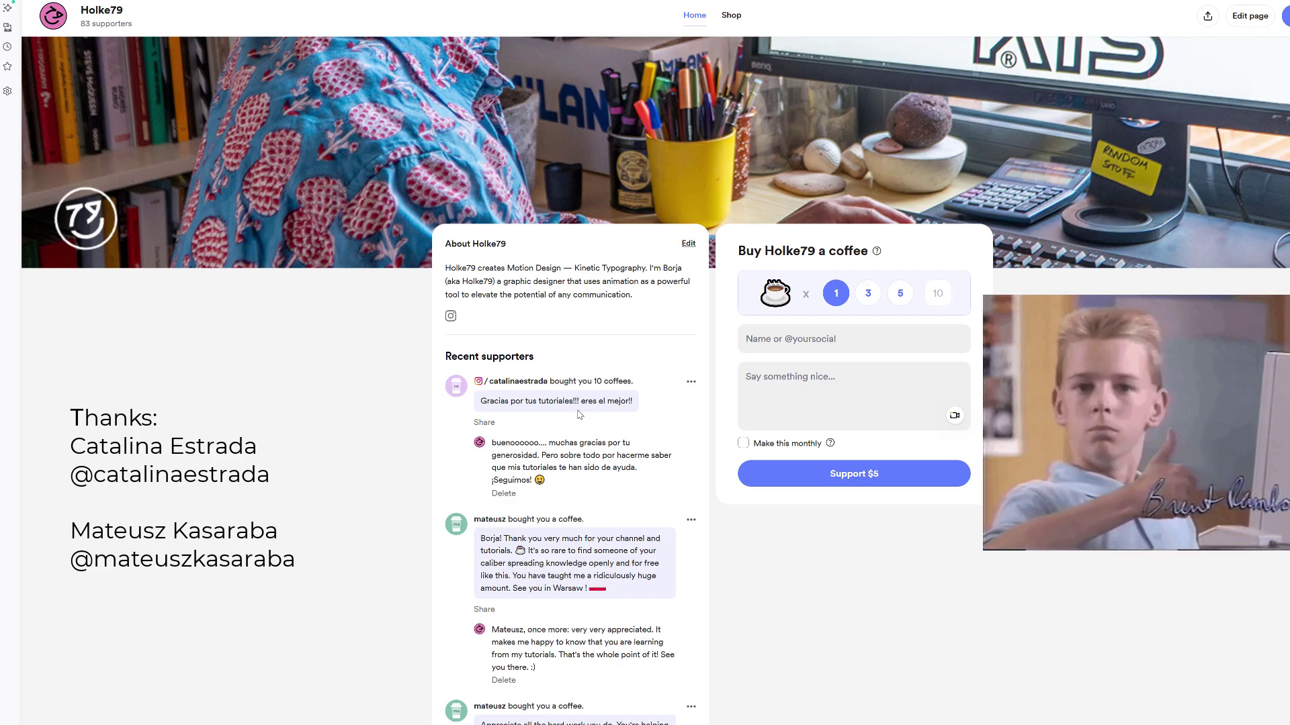
- Browse the supporters list, then open the creator's Shop of Cavalry and After Effects templates
scroll(579, 416, "down", 2)
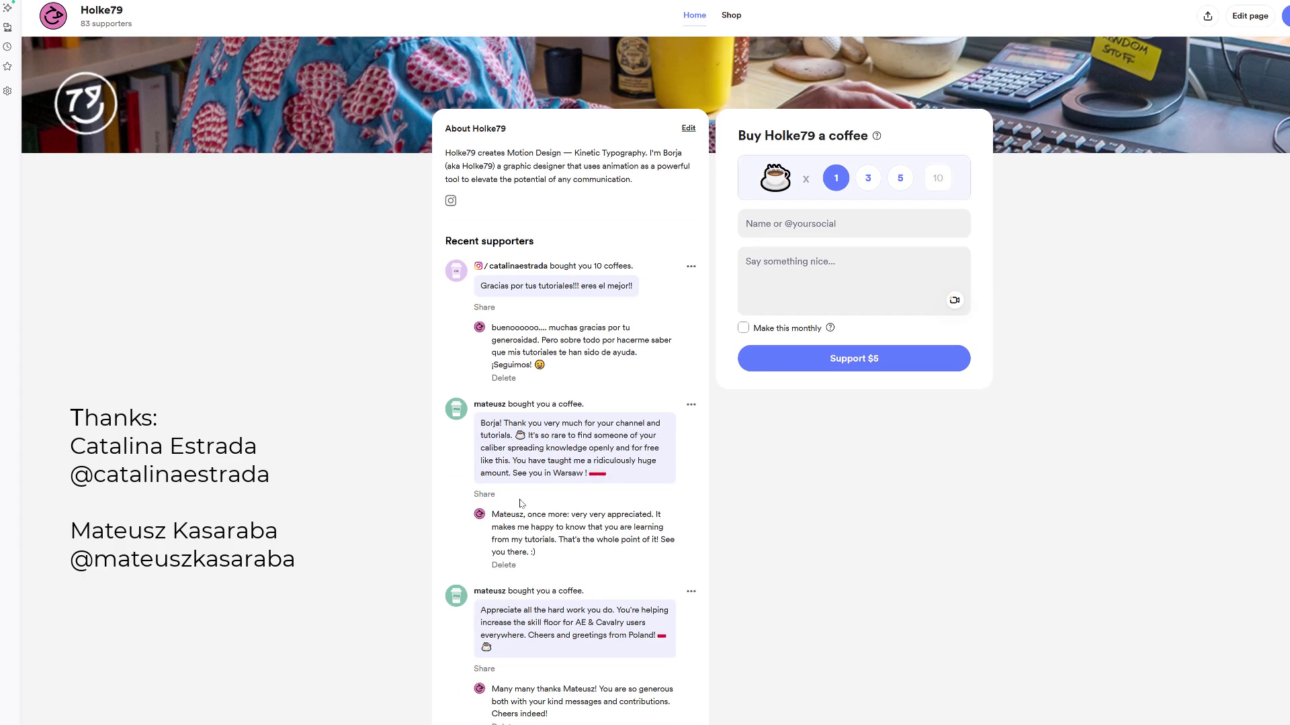
scroll(489, 533, "down", 5)
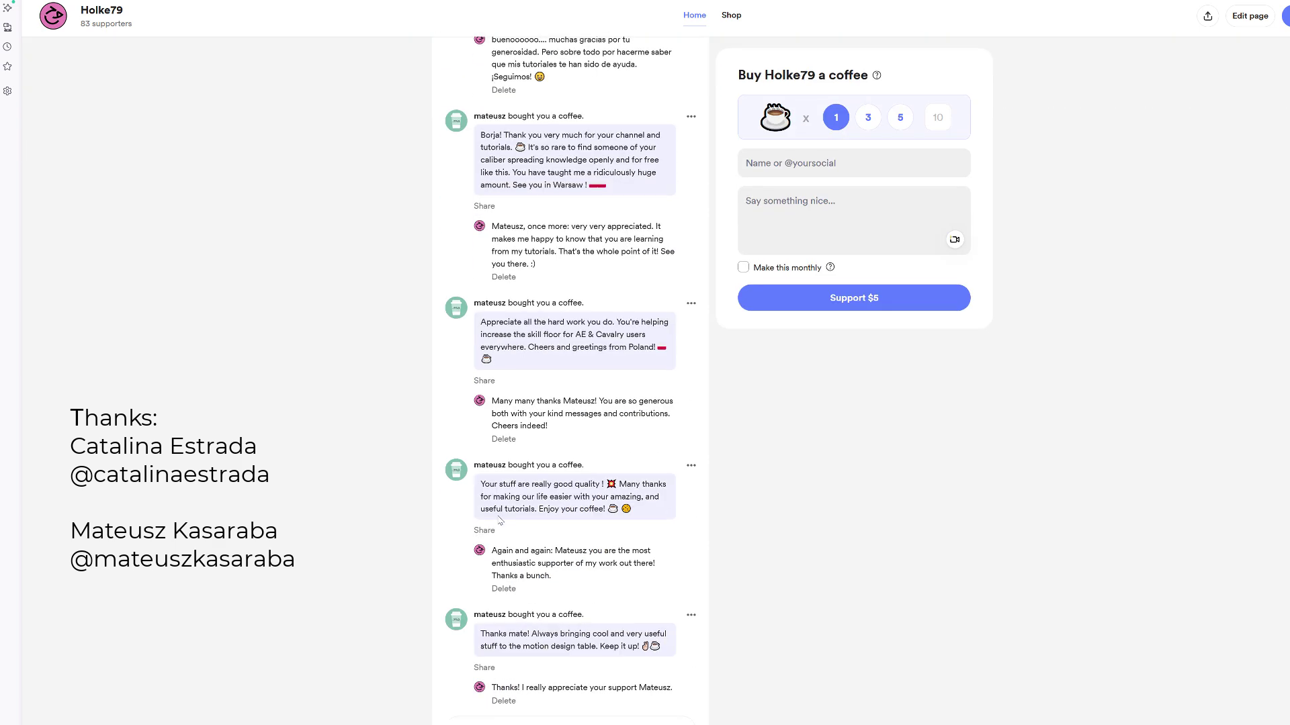
scroll(716, 60, "up", 7)
left_click(728, 15)
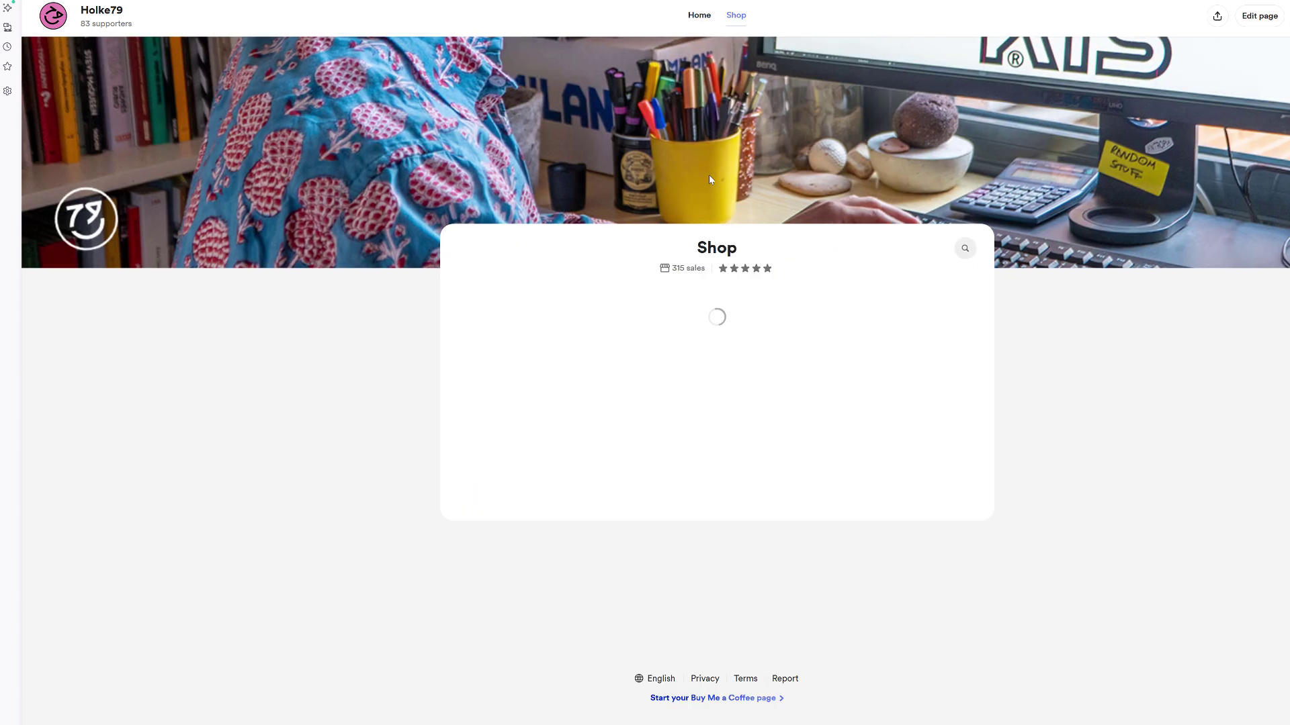
scroll(626, 465, "down", 5)
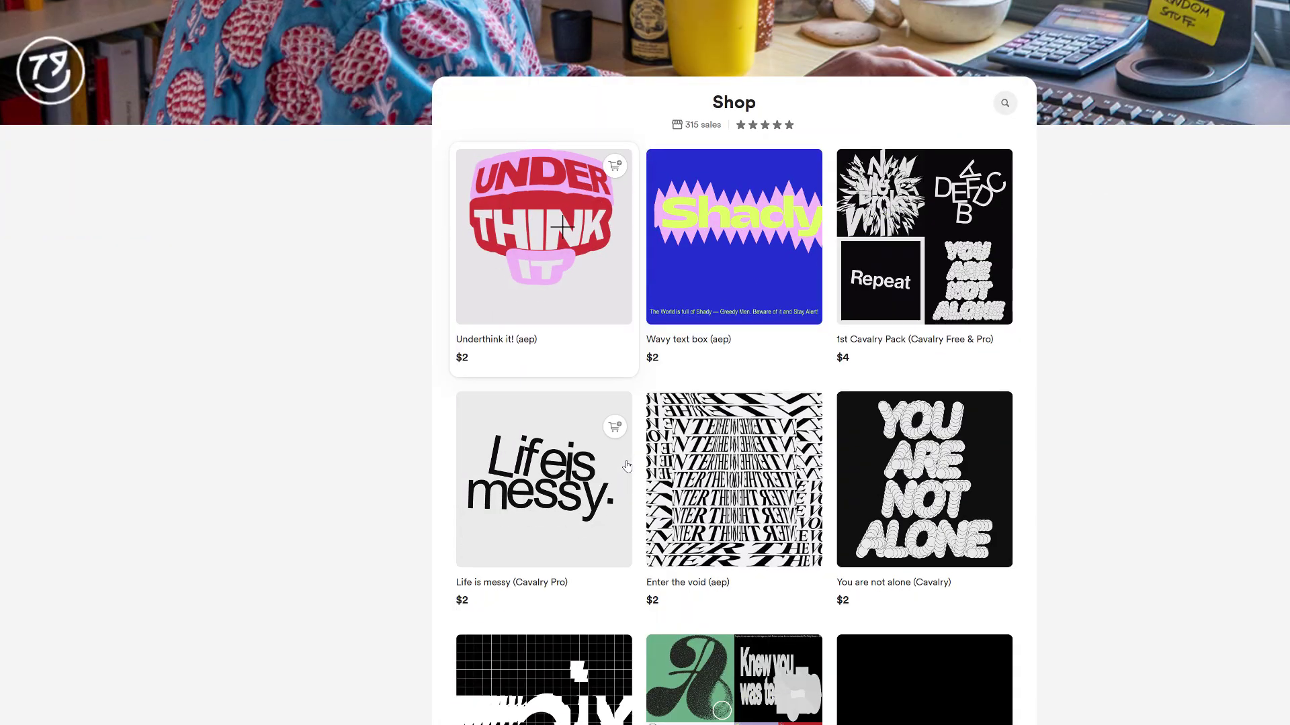
scroll(550, 101, "up", 4)
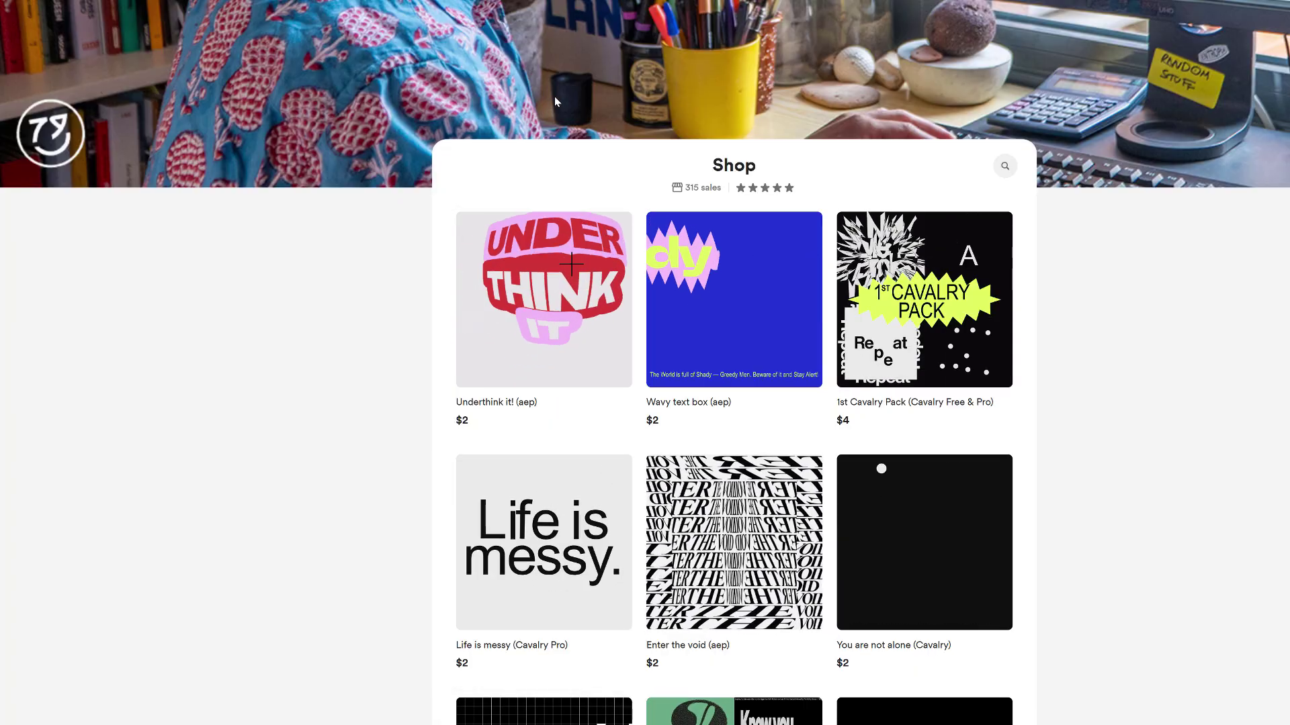